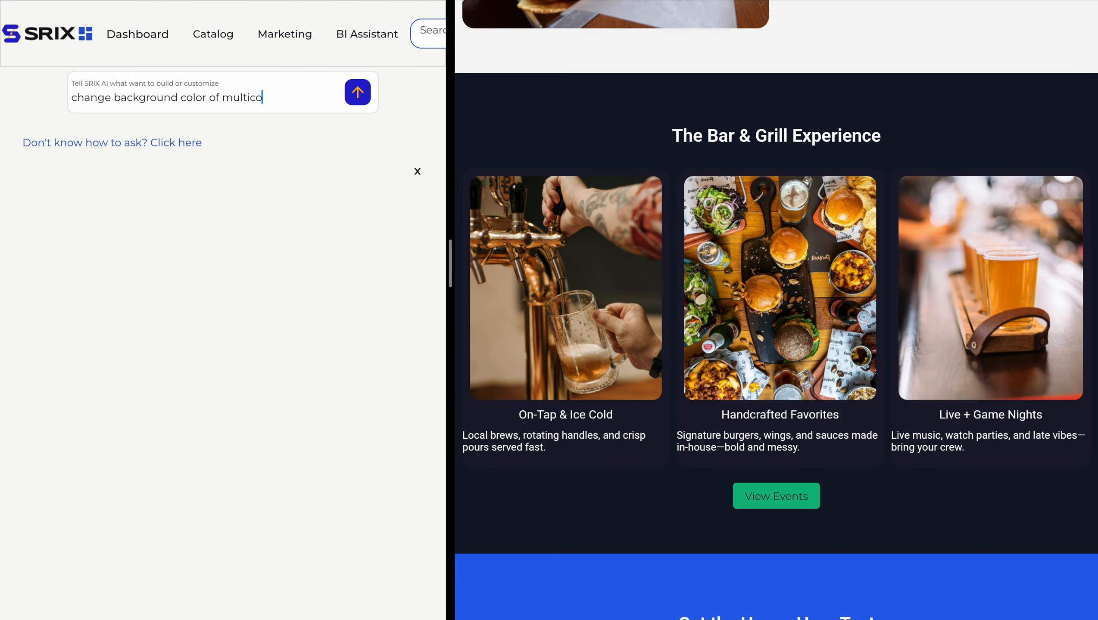
Finish and send the AI prompt changing the background color of the multicolumn on the home page to dark green, then check the storefront.
{"action": "type", "text": "to dark gre"}
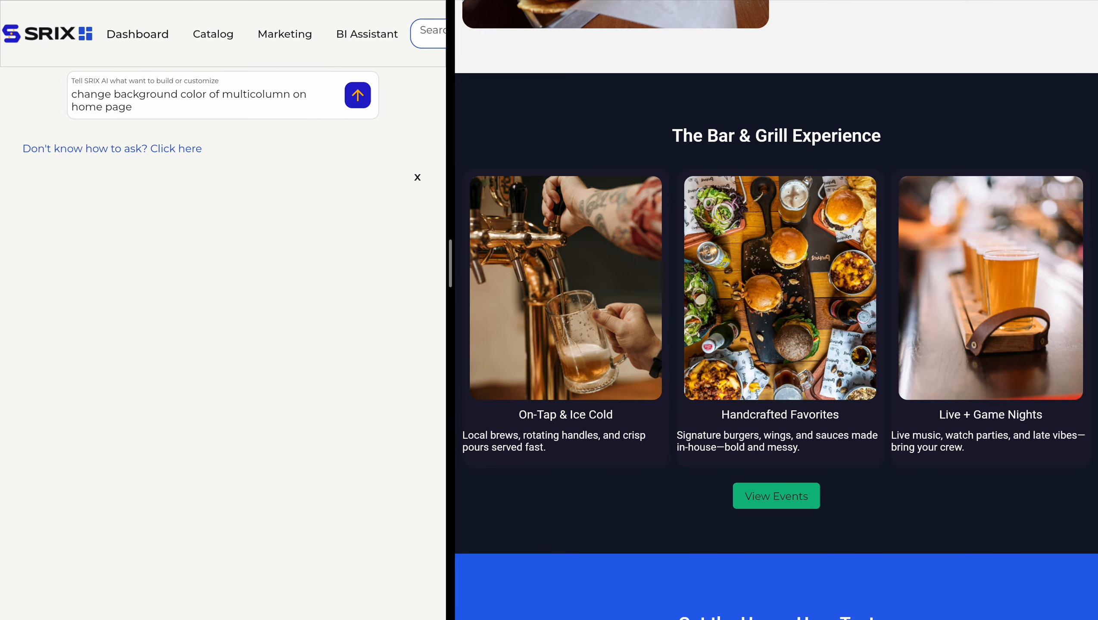
{"action": "type", "text": "en"}
{"action": "triple_click", "coordinate": [148, 94]}
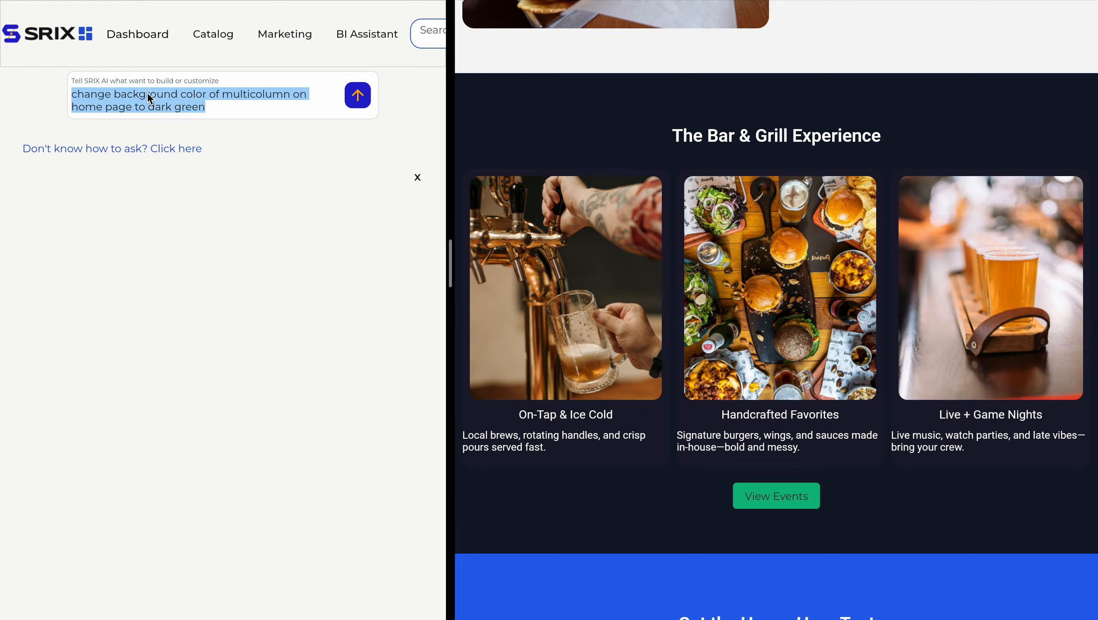
{"action": "left_click", "coordinate": [150, 95]}
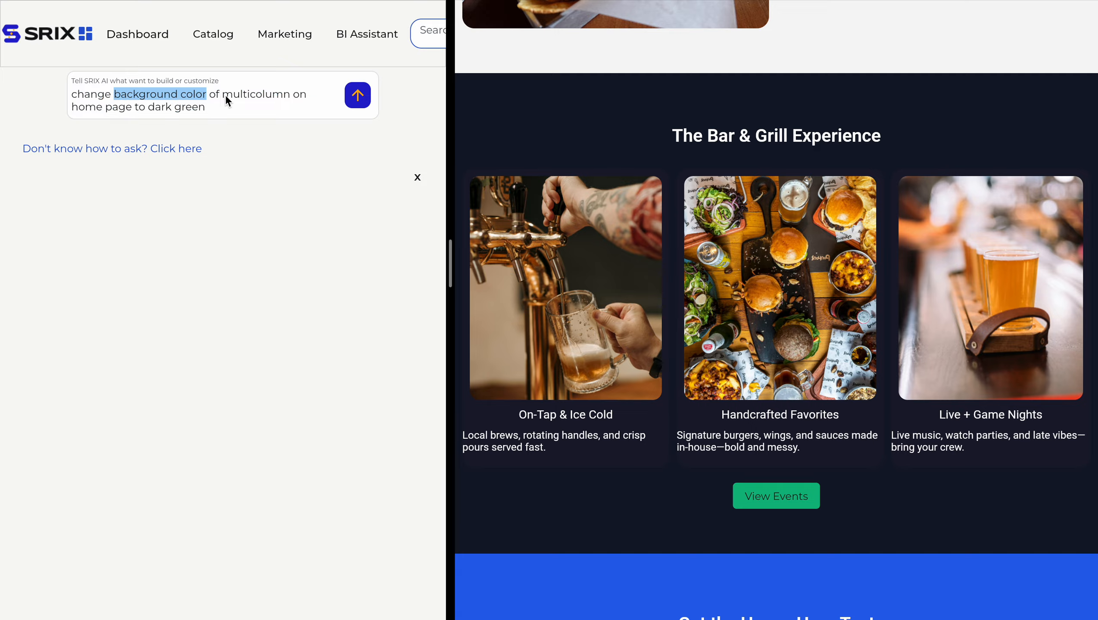
{"action": "left_click_drag", "start_coordinate": [224, 94], "coordinate": [236, 95]}
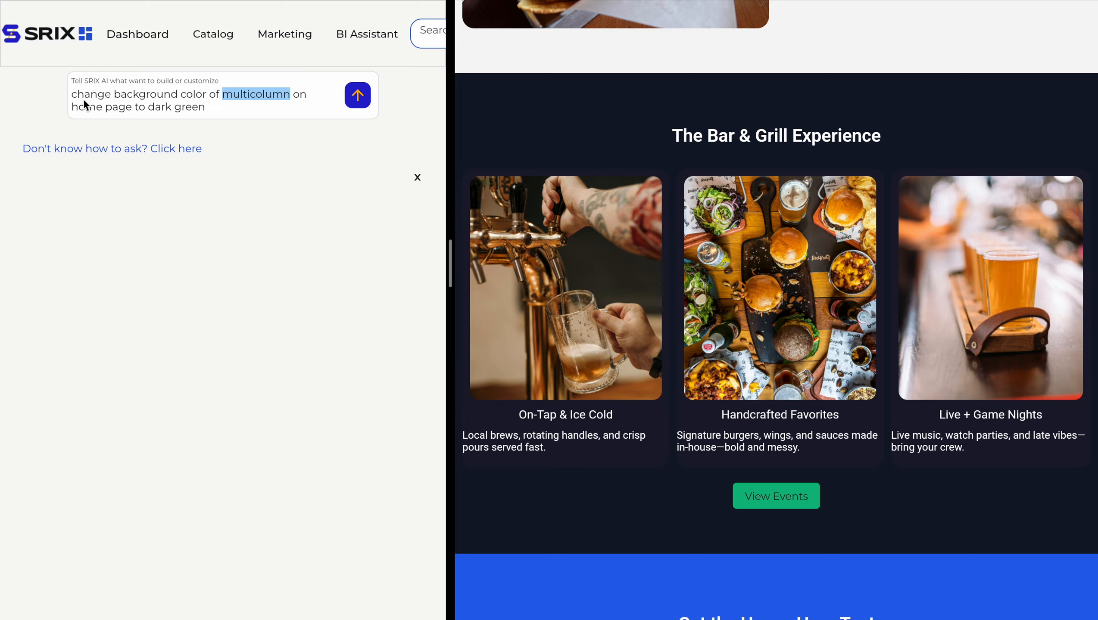
{"action": "left_click_drag", "start_coordinate": [73, 107], "coordinate": [182, 107]}
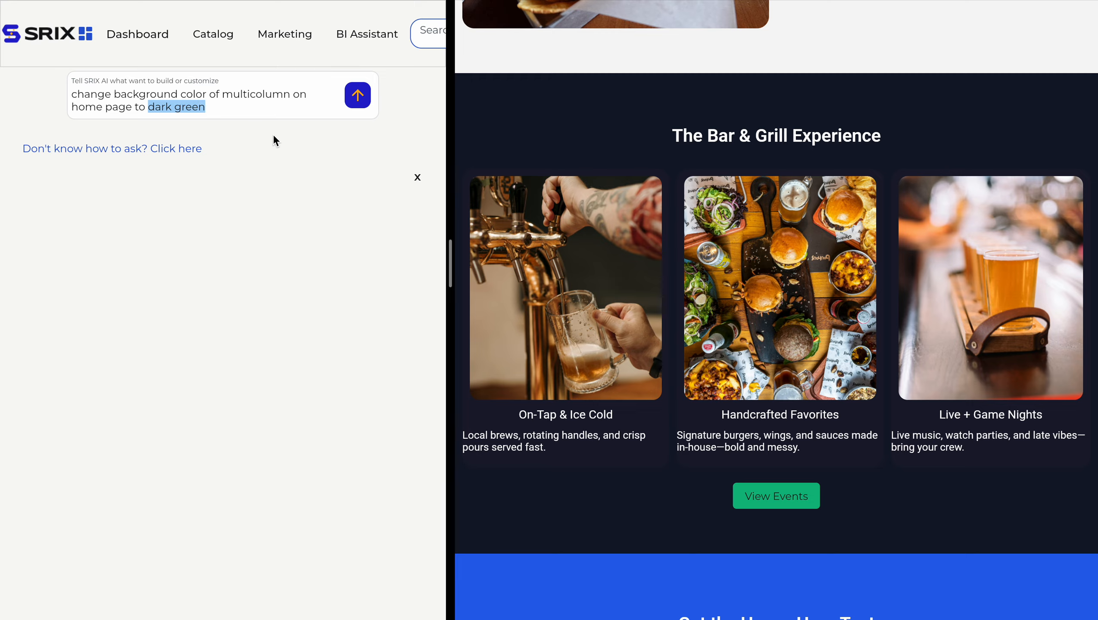
{"action": "left_click", "coordinate": [300, 150]}
{"action": "left_click", "coordinate": [357, 97]}
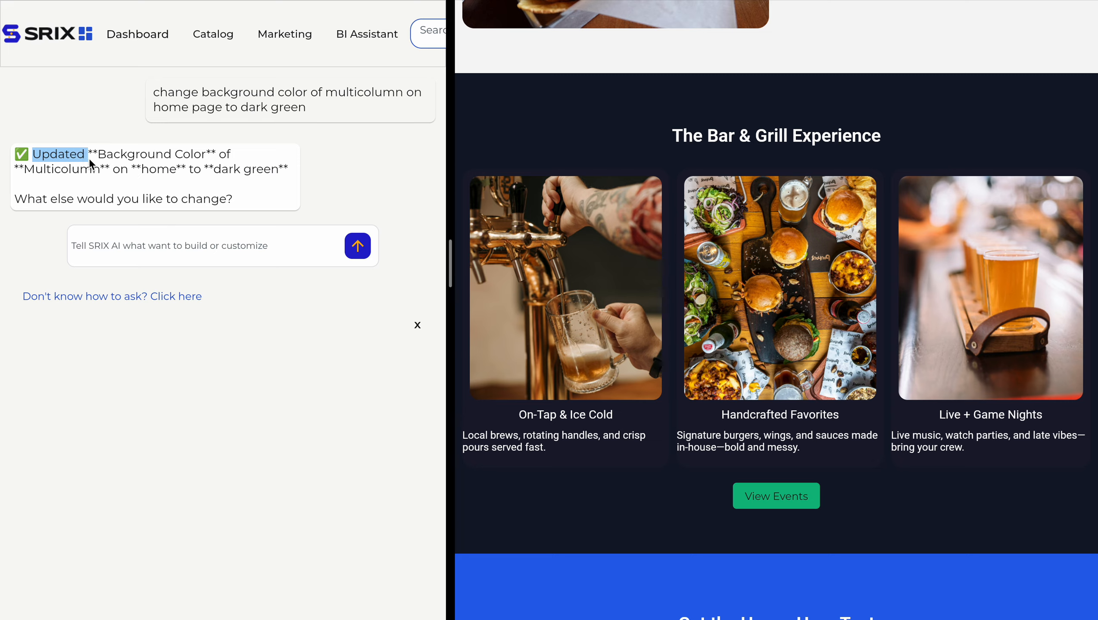
{"action": "left_click_drag", "start_coordinate": [215, 156], "coordinate": [107, 171]}
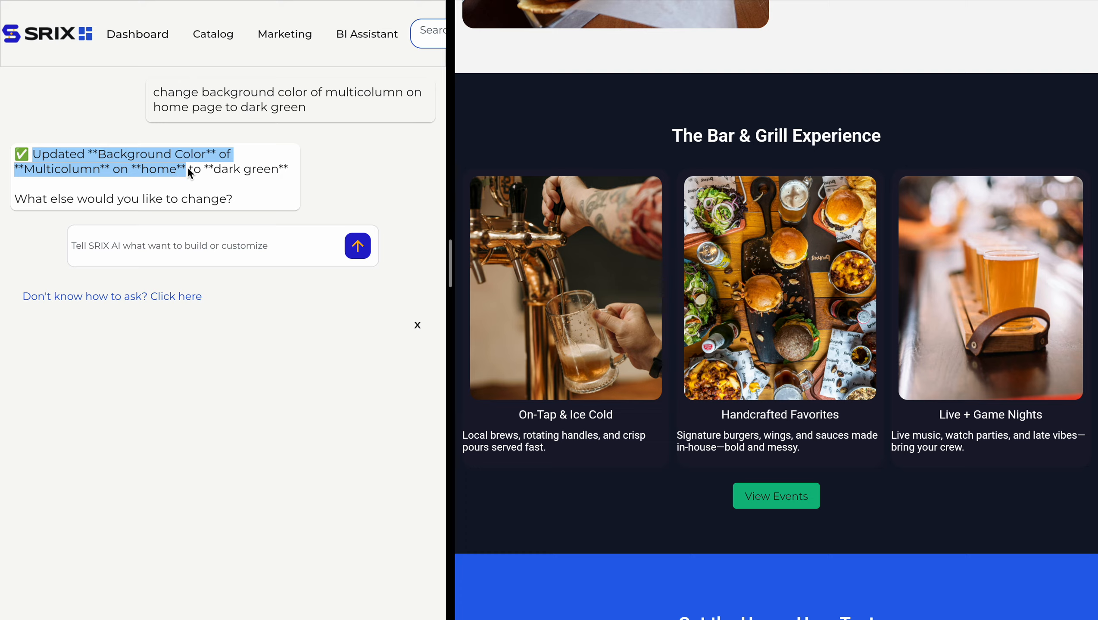
{"action": "left_click_drag", "start_coordinate": [188, 171], "coordinate": [287, 169]}
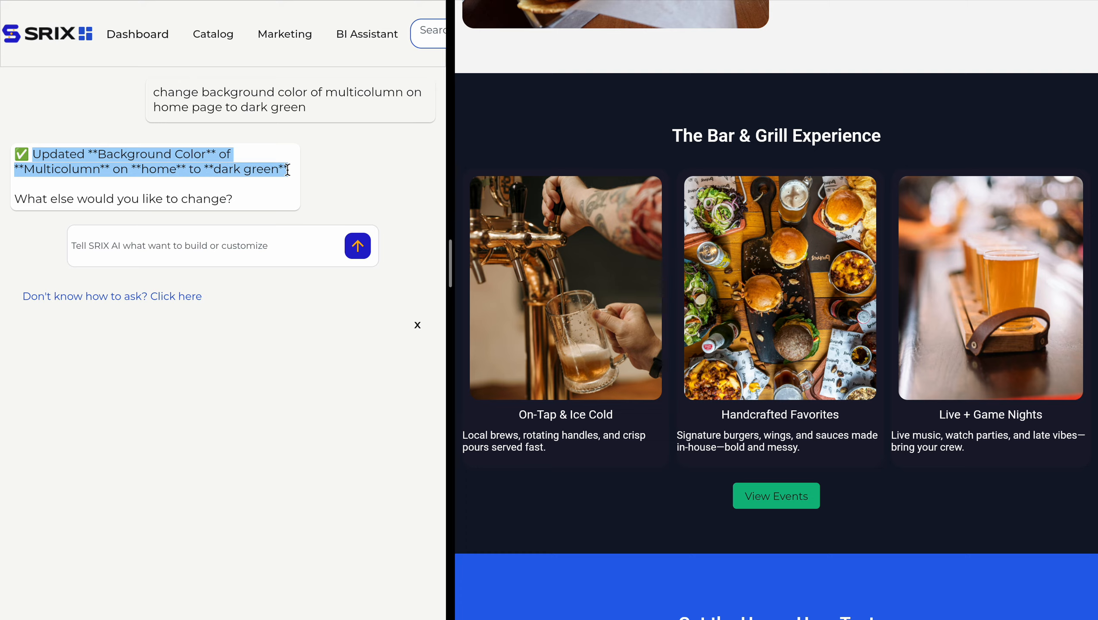
{"action": "left_click", "coordinate": [331, 182]}
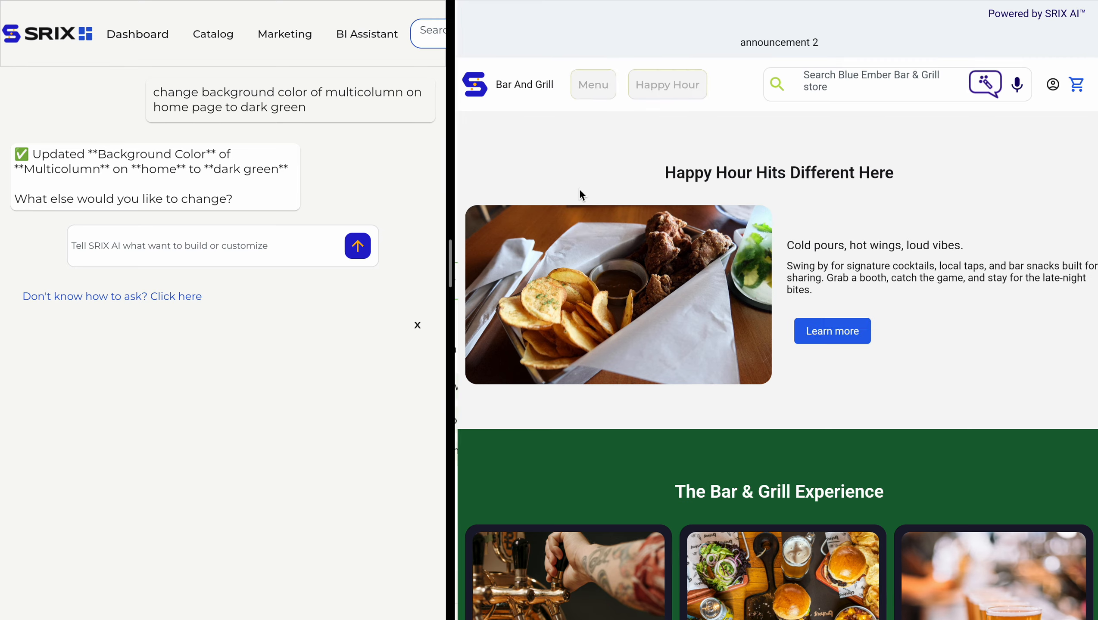
{"action": "scroll", "coordinate": [581, 194], "scroll_direction": "down", "scroll_amount": 5}
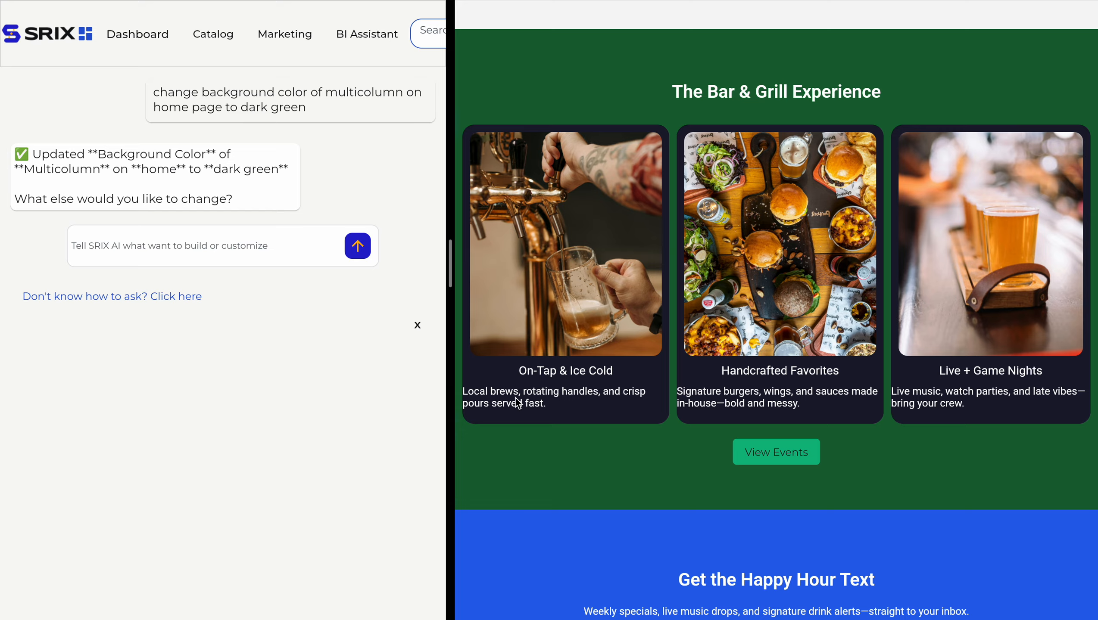
Ask the AI assistant to change the text color of the multicolumn on home to orange.
{"action": "left_click", "coordinate": [217, 247]}
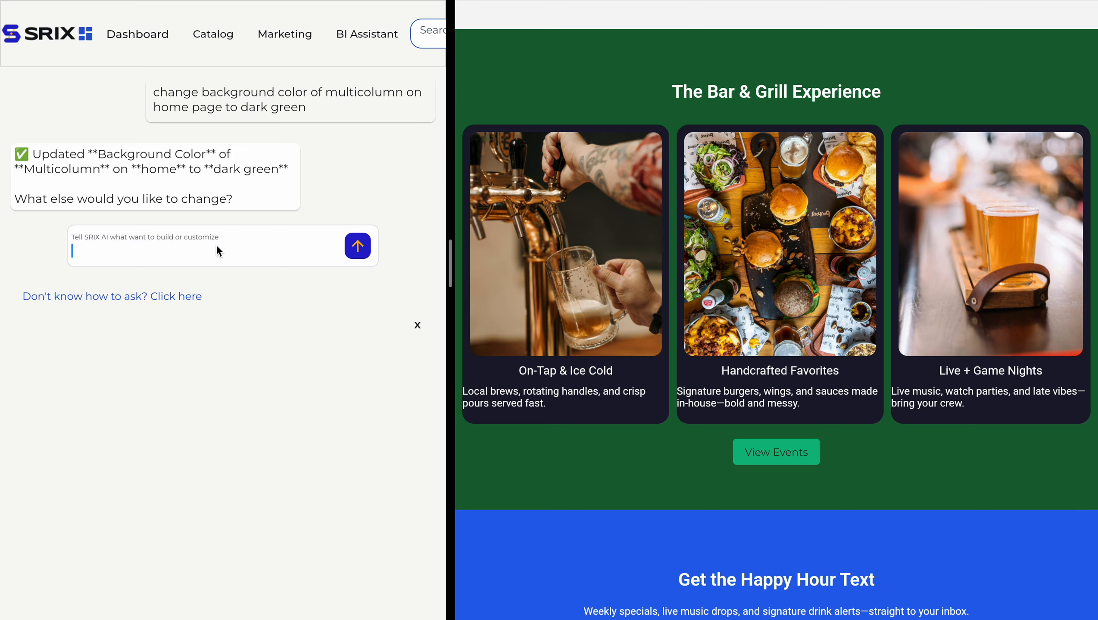
{"action": "type", "text": "change text color of multicolumn on "}
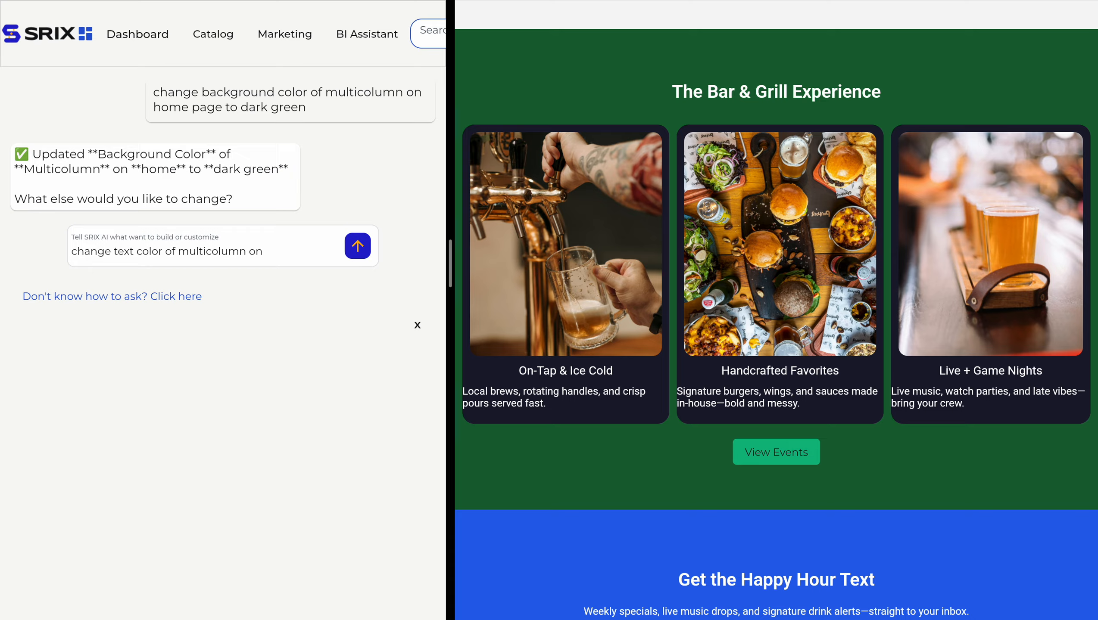
{"action": "type", "text": "home to orange"}
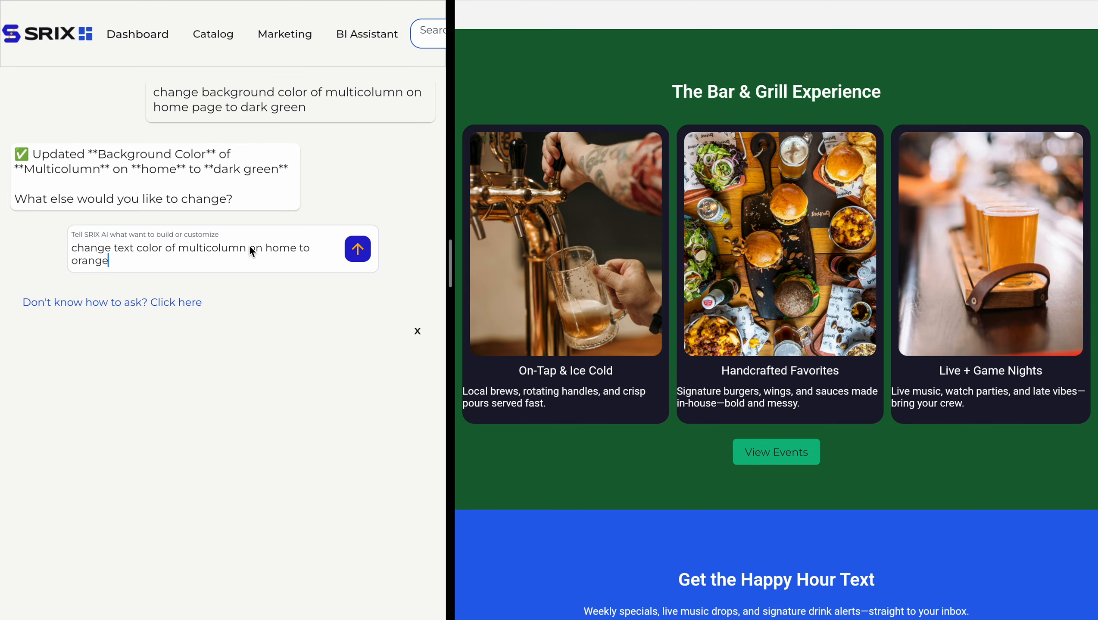
{"action": "left_click", "coordinate": [353, 255]}
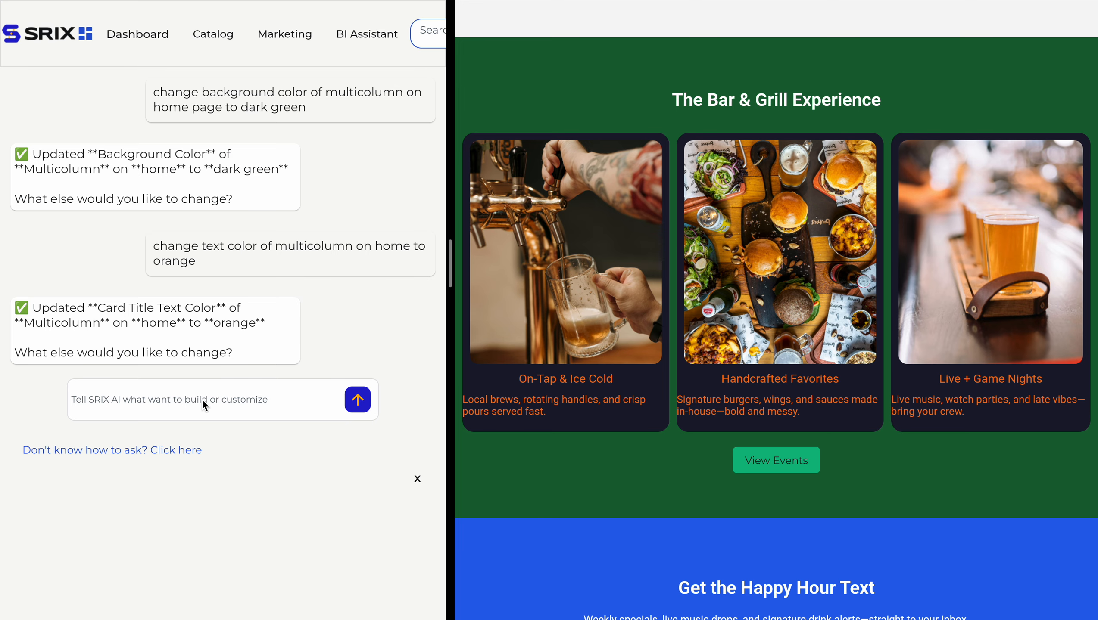
Ask the AI assistant to change the title color of the multicolumn on home to white, and check the preview.
{"action": "left_click", "coordinate": [222, 399]}
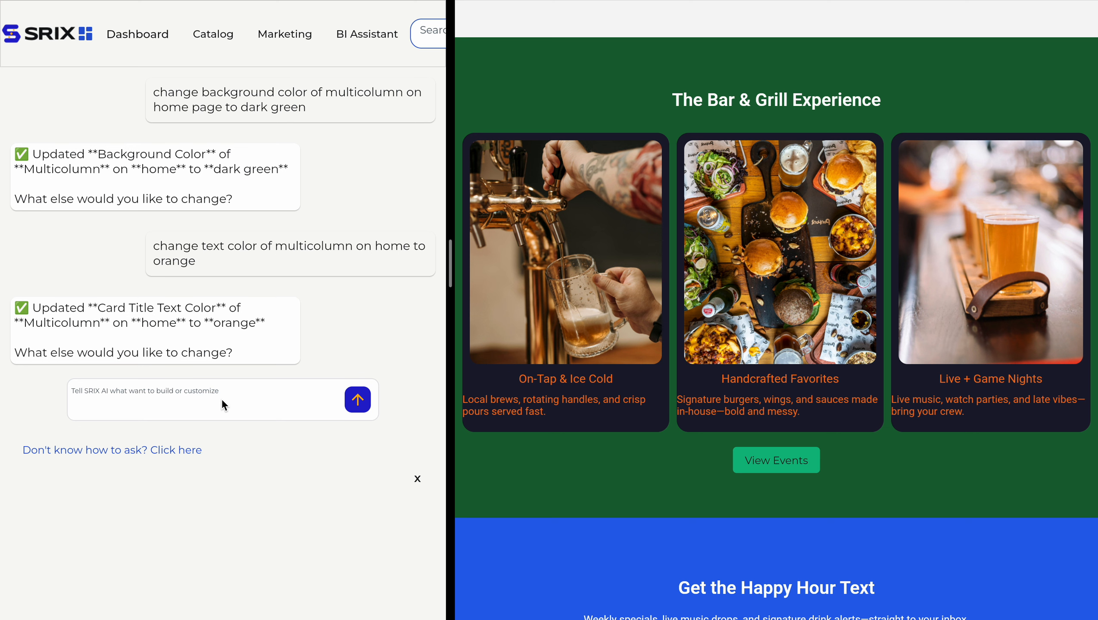
{"action": "type", "text": "change title color of multi"}
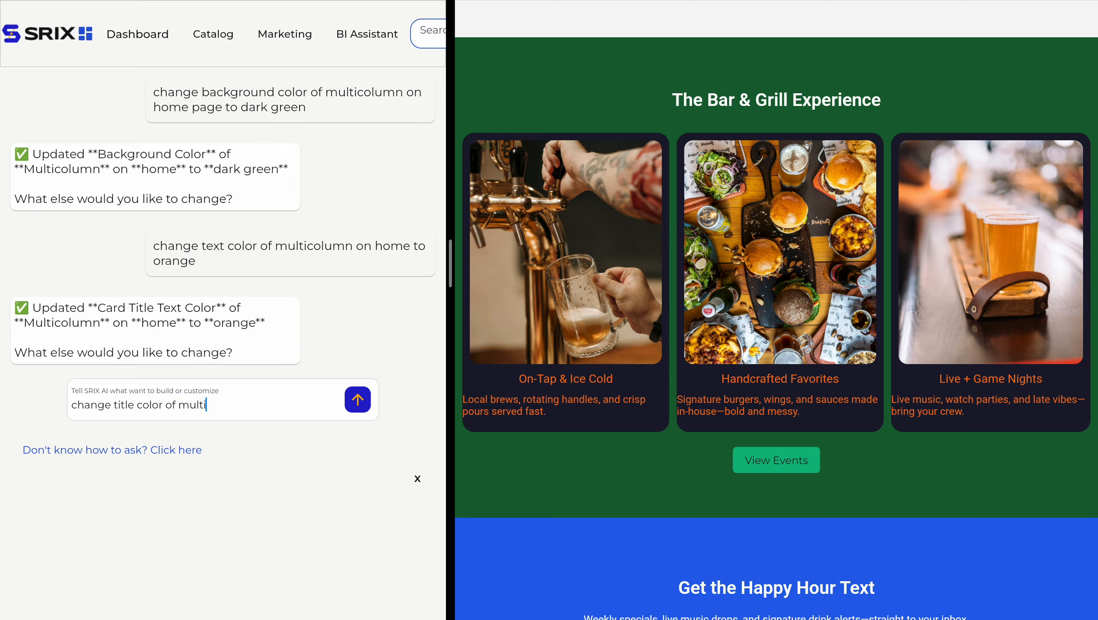
{"action": "type", "text": "column on home to white"}
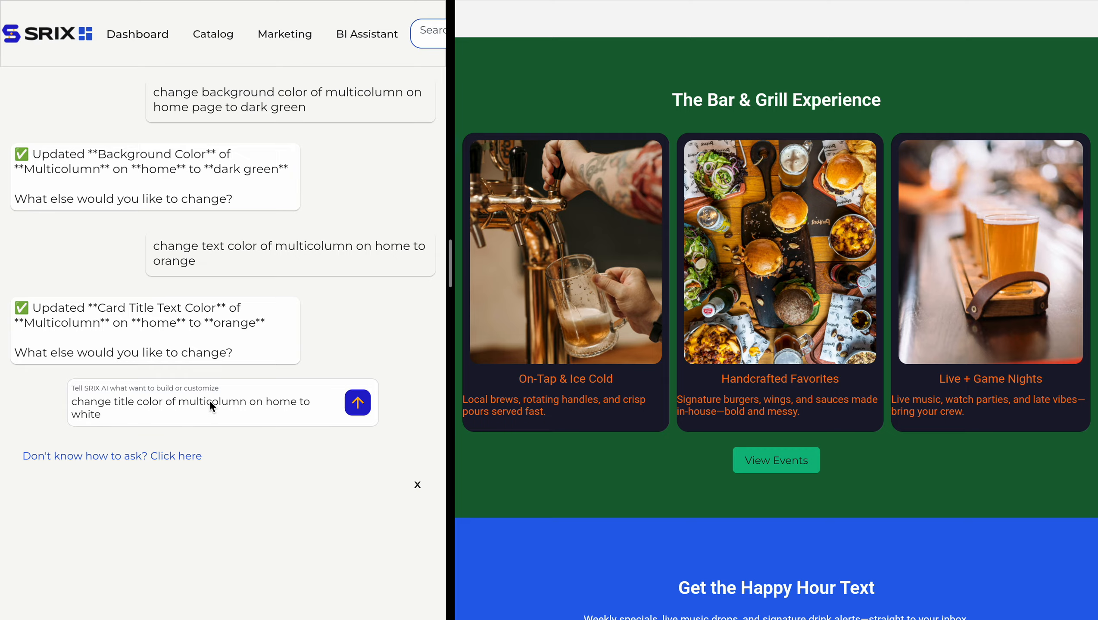
{"action": "triple_click", "coordinate": [209, 401]}
{"action": "left_click", "coordinate": [215, 417]}
{"action": "left_click", "coordinate": [357, 404]}
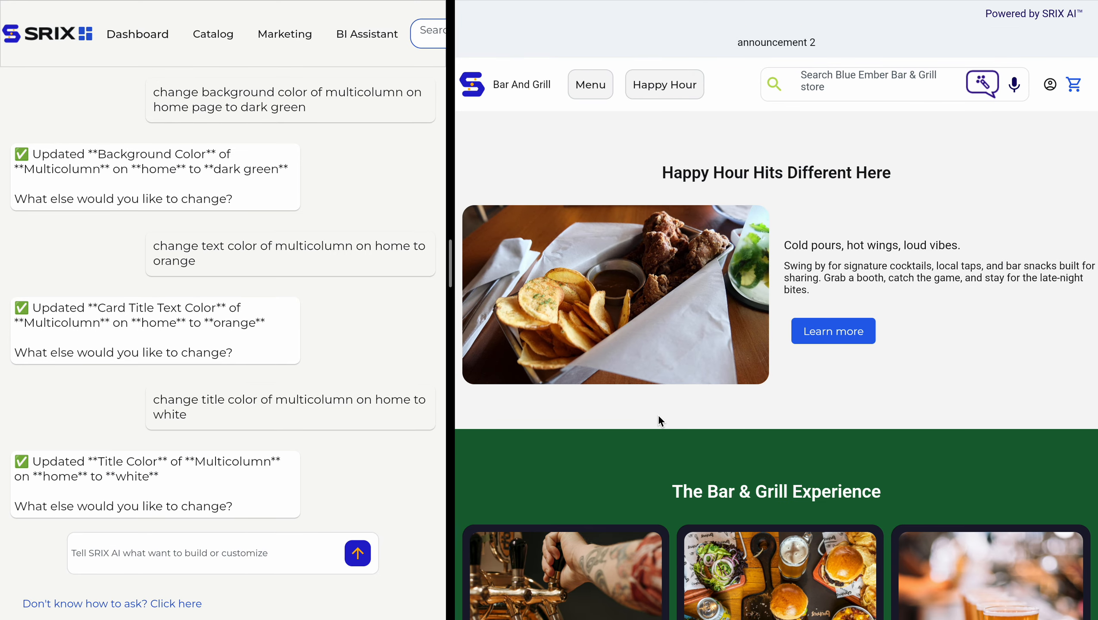
{"action": "scroll", "coordinate": [658, 414], "scroll_direction": "down", "scroll_amount": 6}
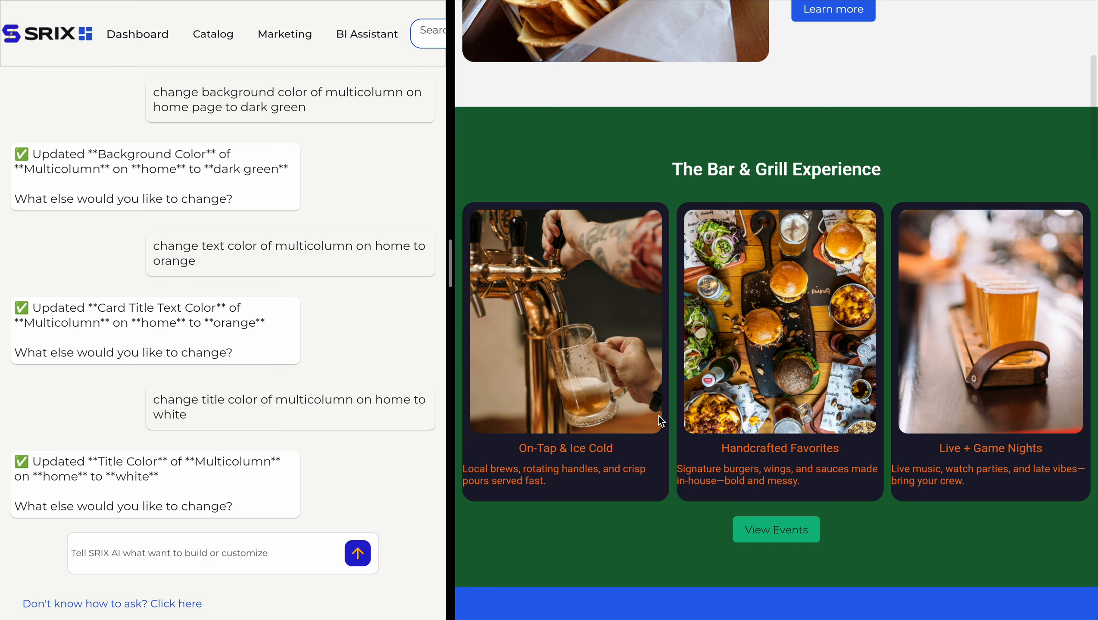
Reuse the title color prompt with black instead of white, send it, and check the multicolumn title in the preview.
{"action": "left_click_drag", "start_coordinate": [154, 400], "coordinate": [187, 415]}
{"action": "key", "text": "ctrl+c"}
{"action": "left_click", "coordinate": [201, 563]}
{"action": "key", "text": "ctrl+v"}
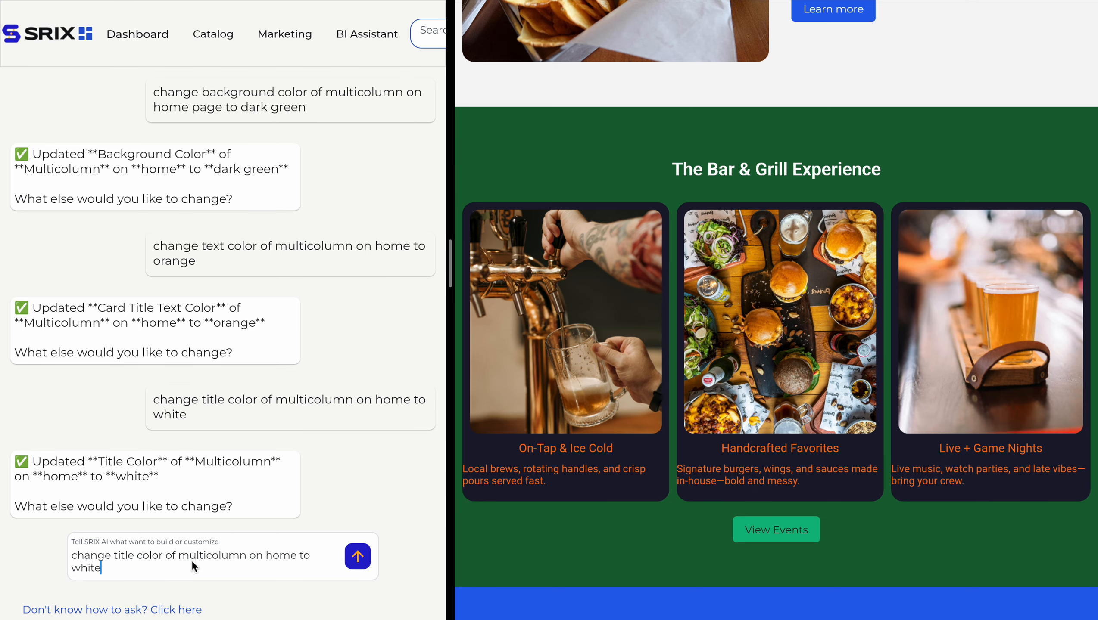
{"action": "key", "text": "BackSpace"}
{"action": "key", "text": "BackSpace"}
{"action": "key", "text": "BackSpace"}
{"action": "key", "text": "BackSpace"}
{"action": "key", "text": "BackSpace"}
{"action": "type", "text": "black"}
{"action": "left_click", "coordinate": [367, 558]}
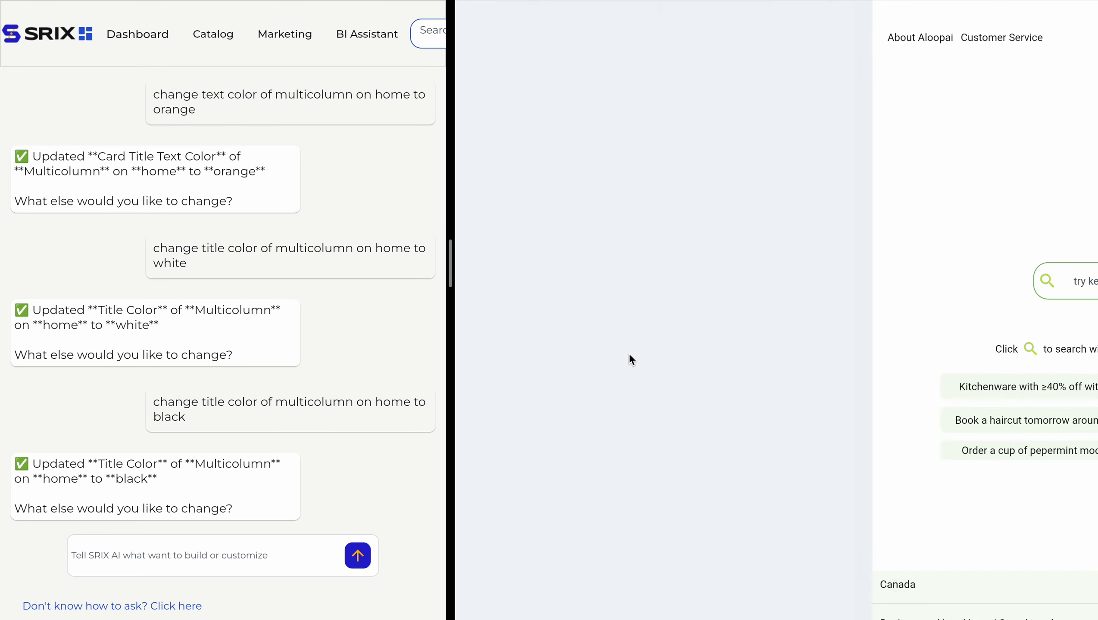
{"action": "scroll", "coordinate": [690, 382], "scroll_direction": "down", "scroll_amount": 3}
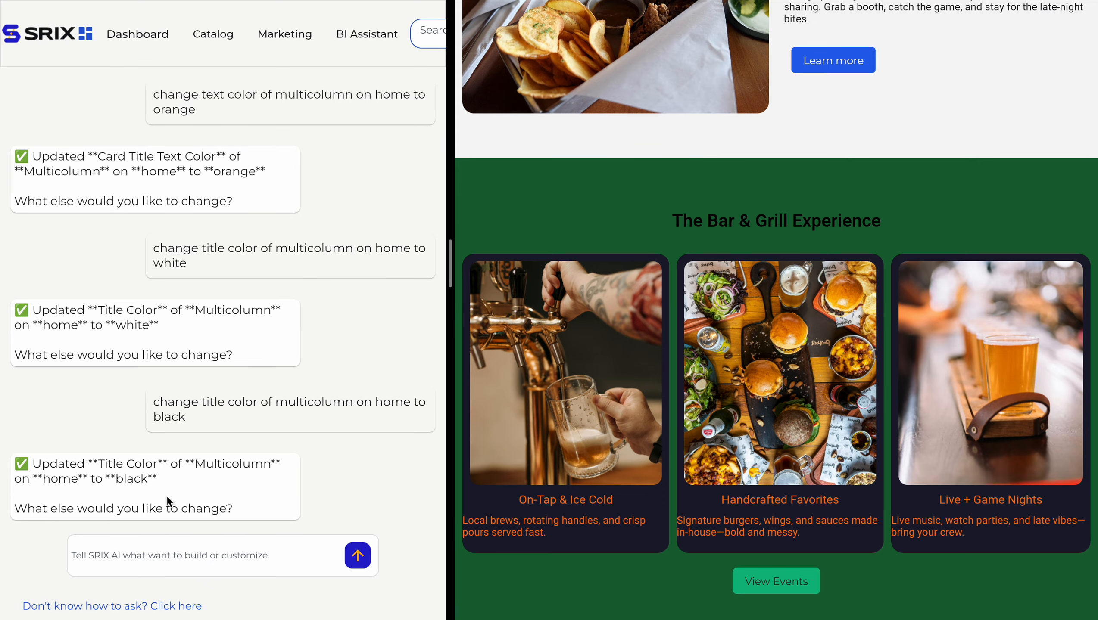
Ask the AI assistant to change the title of the multicolumn on the home page to "The Best Bar & Grill in Canada".
{"action": "scroll", "coordinate": [292, 483], "scroll_direction": "down", "scroll_amount": 1}
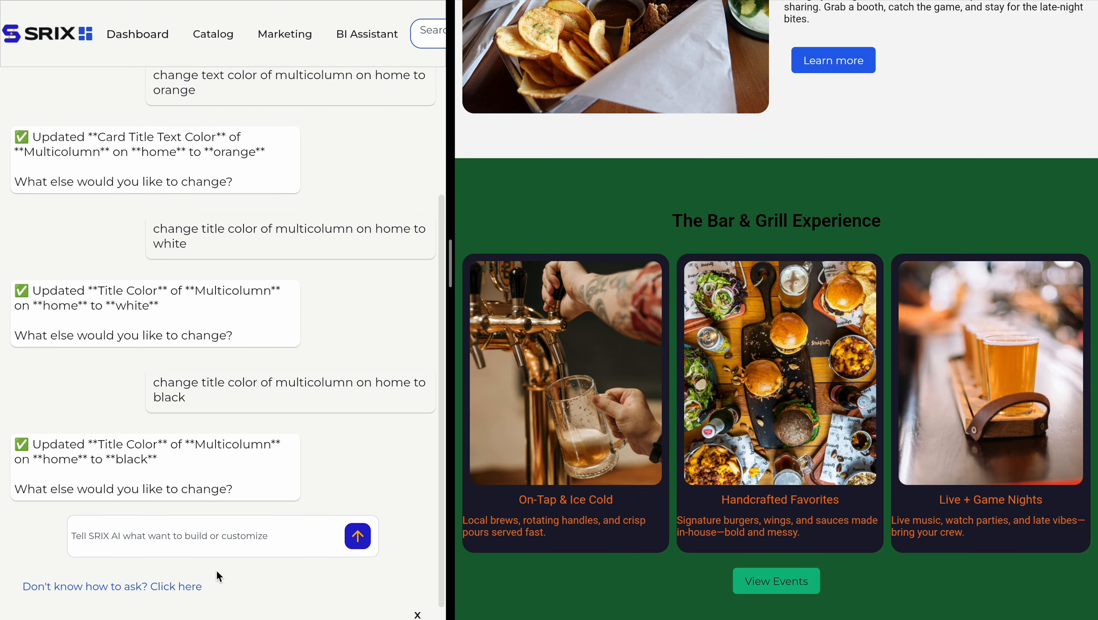
{"action": "left_click", "coordinate": [213, 536]}
{"action": "type", "text": "cbhan"}
{"action": "key", "text": "BackSpace"}
{"action": "key", "text": "BackSpace"}
{"action": "key", "text": "BackSpace"}
{"action": "key", "text": "BackSpace"}
{"action": "type", "text": "hang"}
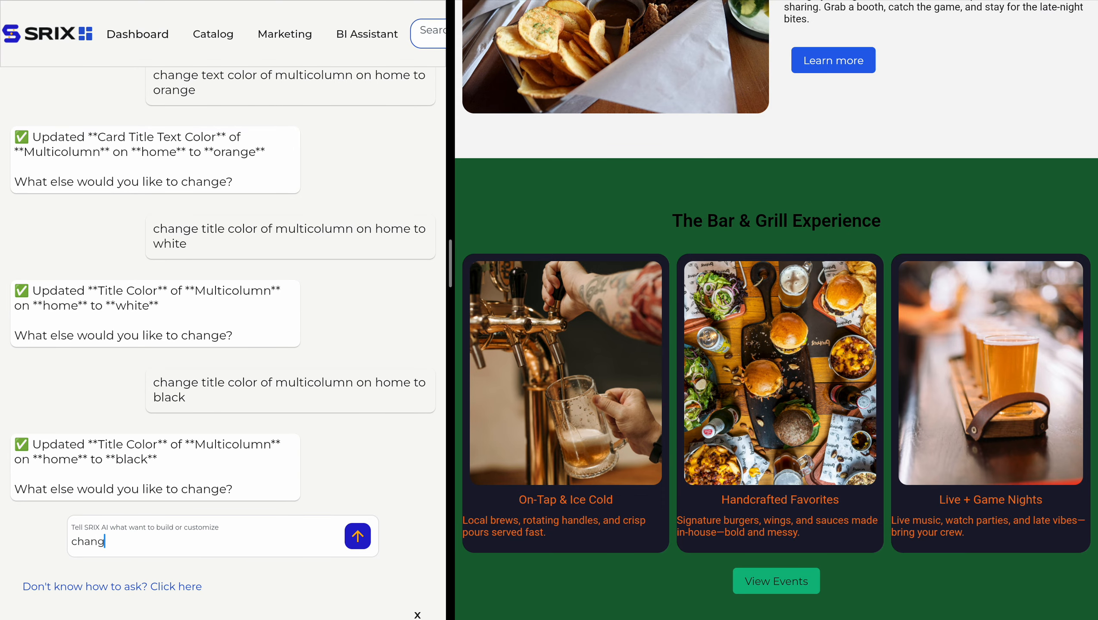
{"action": "type", "text": "e title of multicolumn on home page to "}
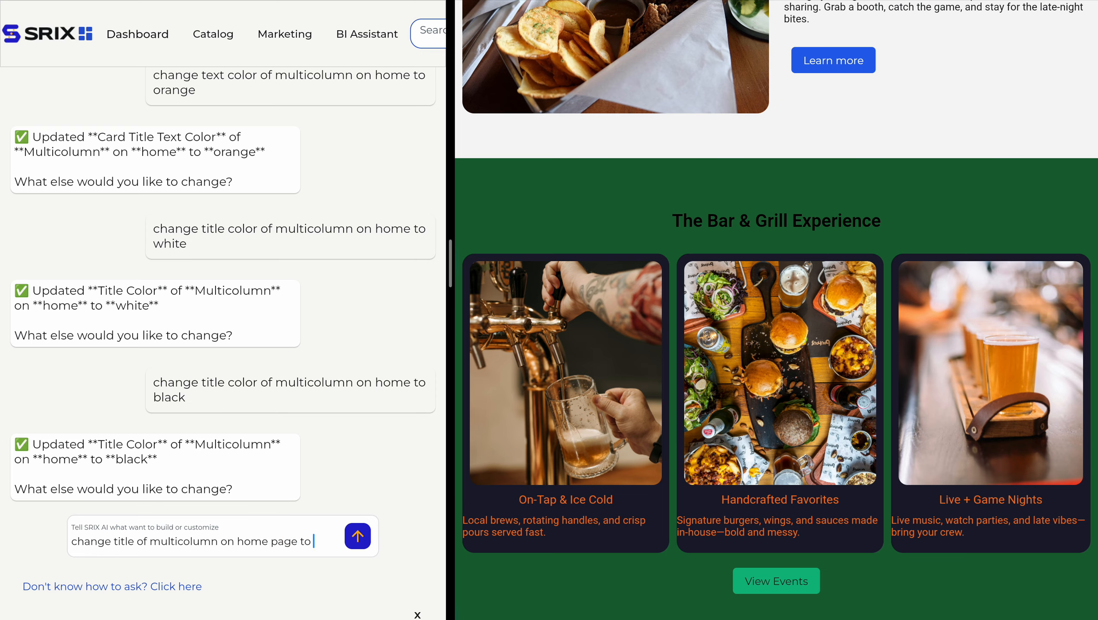
{"action": "type", "text": "\"The Best Bar "}
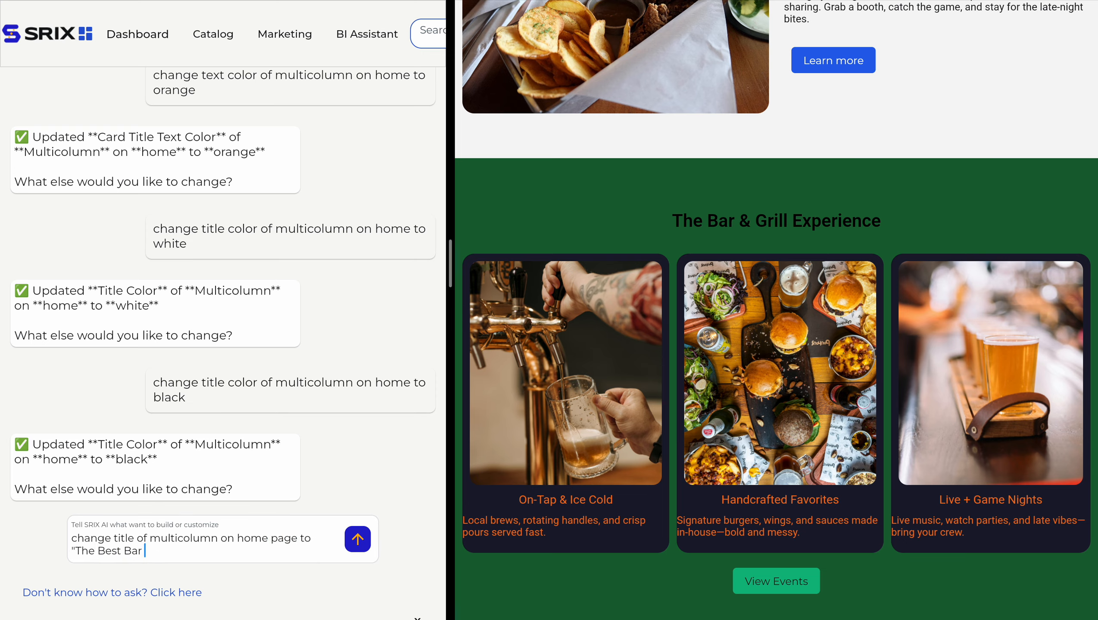
{"action": "type", "text": "& Grill in Canada\""}
{"action": "left_click_drag", "start_coordinate": [249, 552], "coordinate": [73, 556]}
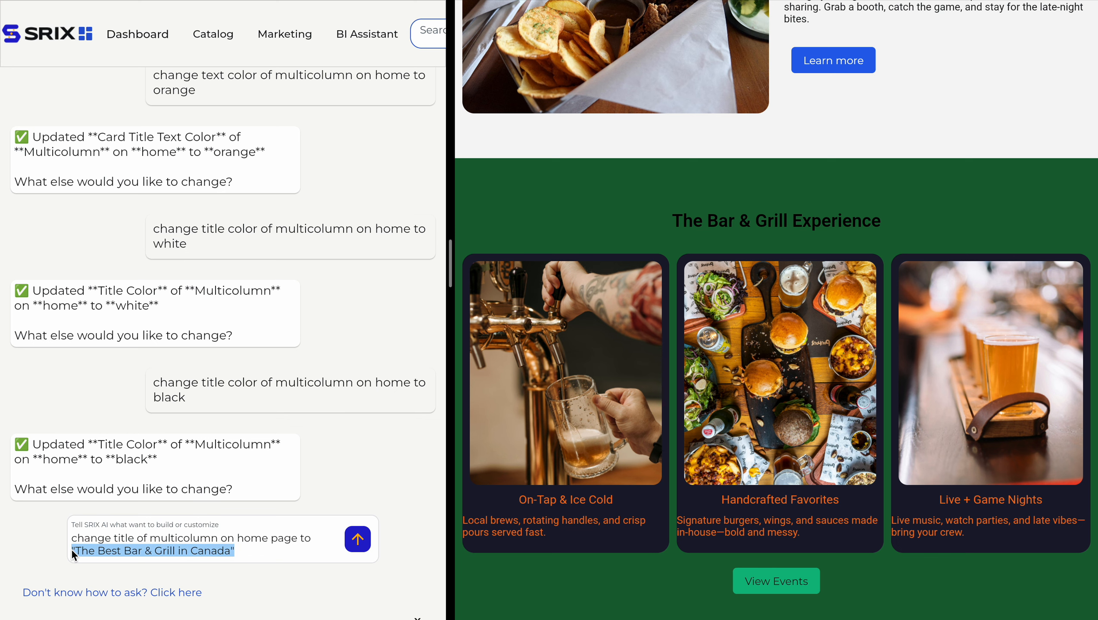
{"action": "left_click", "coordinate": [356, 540]}
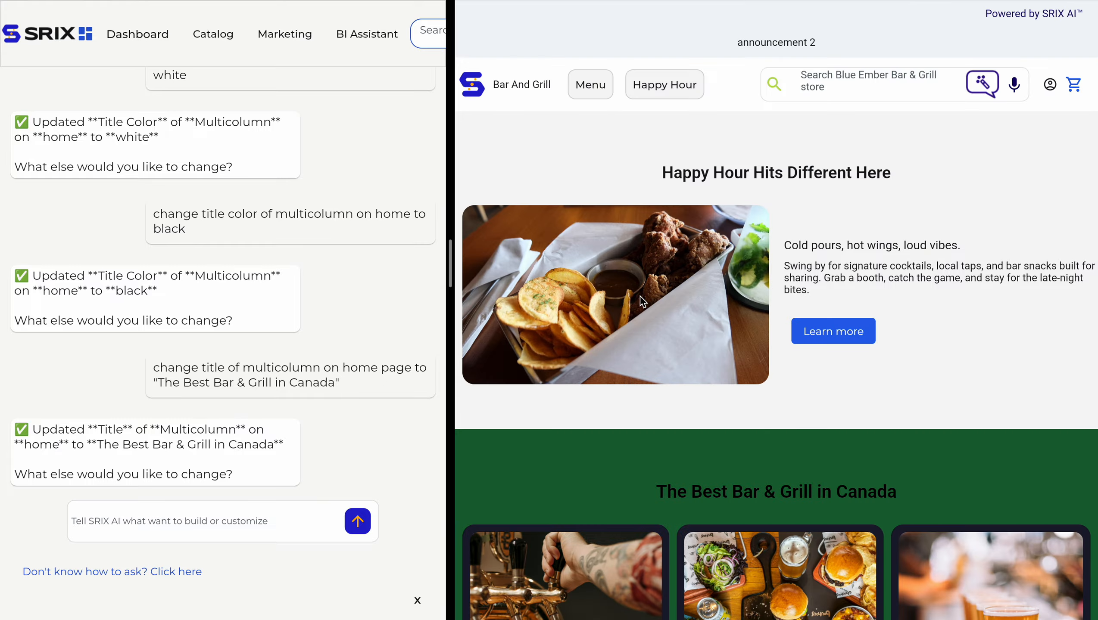
{"action": "scroll", "coordinate": [671, 461], "scroll_direction": "down", "scroll_amount": 5}
{"action": "scroll", "coordinate": [671, 462], "scroll_direction": "down", "scroll_amount": 1}
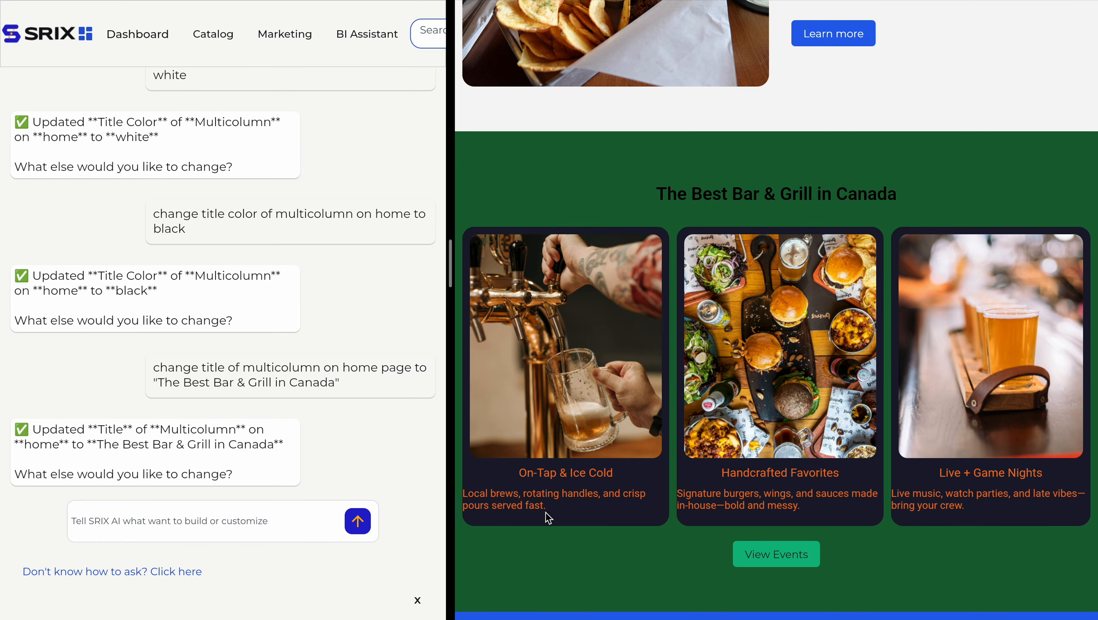
Ask the AI assistant to change the button label of the multicolumn on the home page to "Click In".
{"action": "double_click", "coordinate": [211, 368]}
{"action": "left_click", "coordinate": [738, 566]}
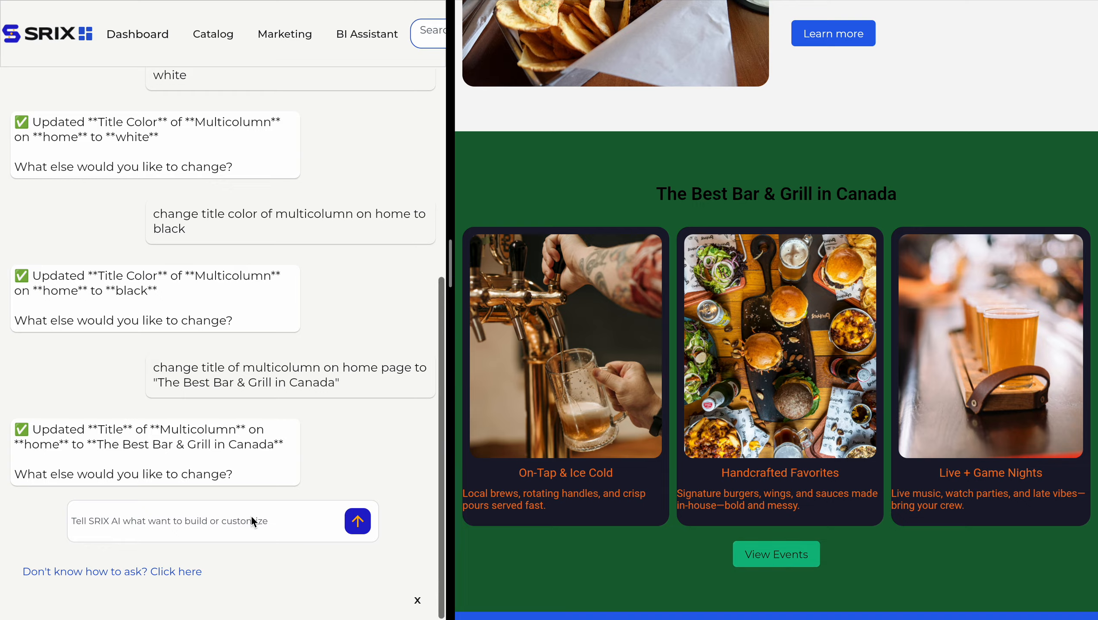
{"action": "left_click", "coordinate": [254, 523]}
{"action": "type", "text": "change button labe l"}
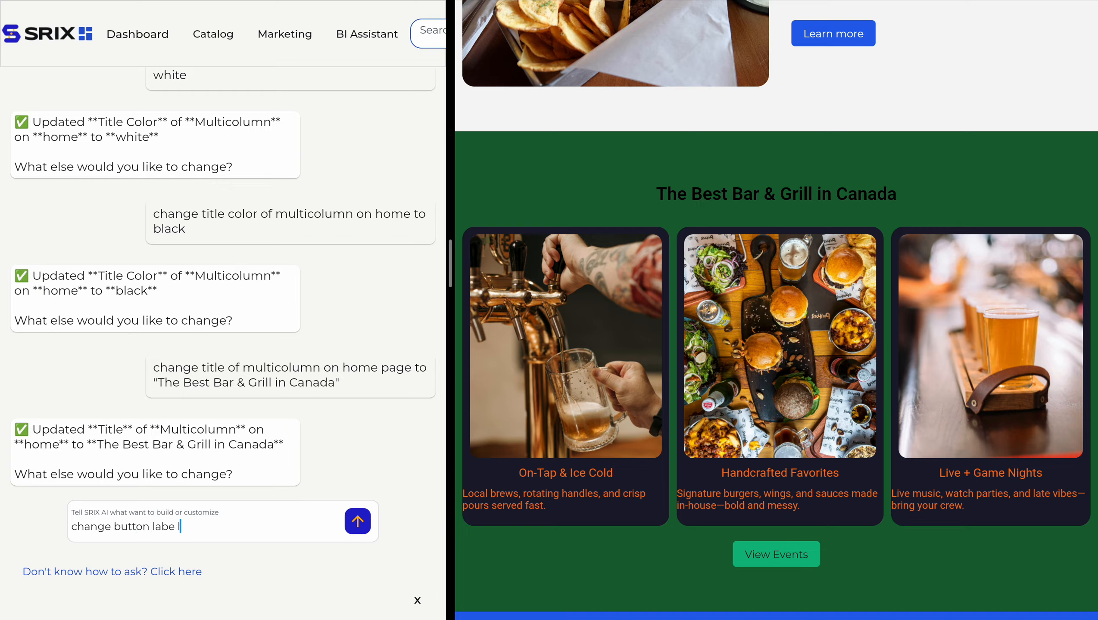
{"action": "type", "text": "of multicolumn on home page"}
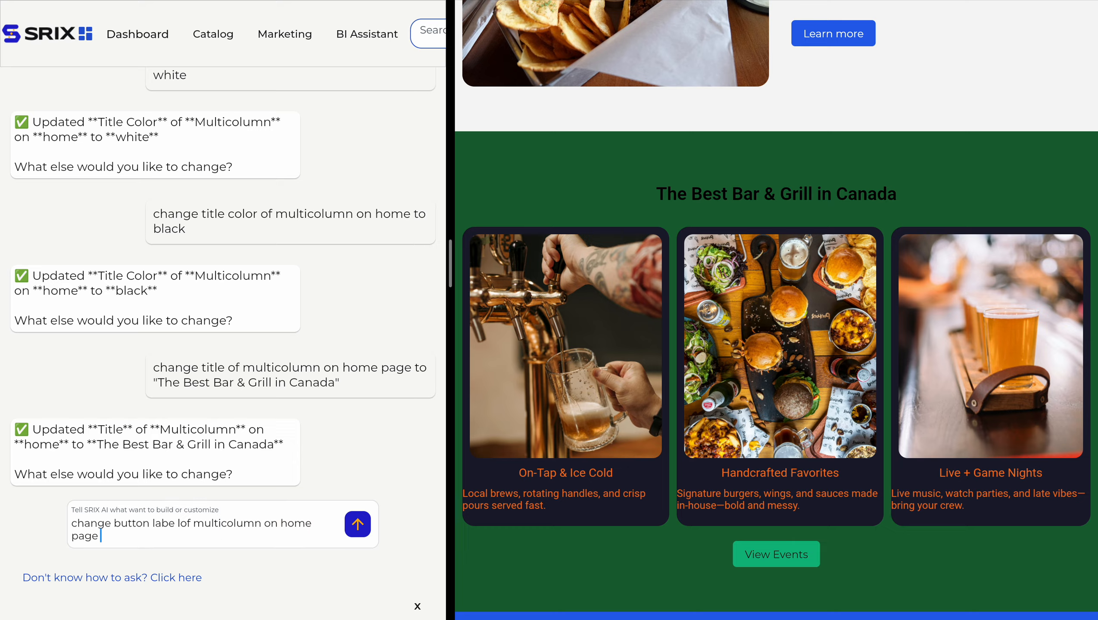
{"action": "type", "text": " to Click In"}
{"action": "left_click", "coordinate": [358, 525]}
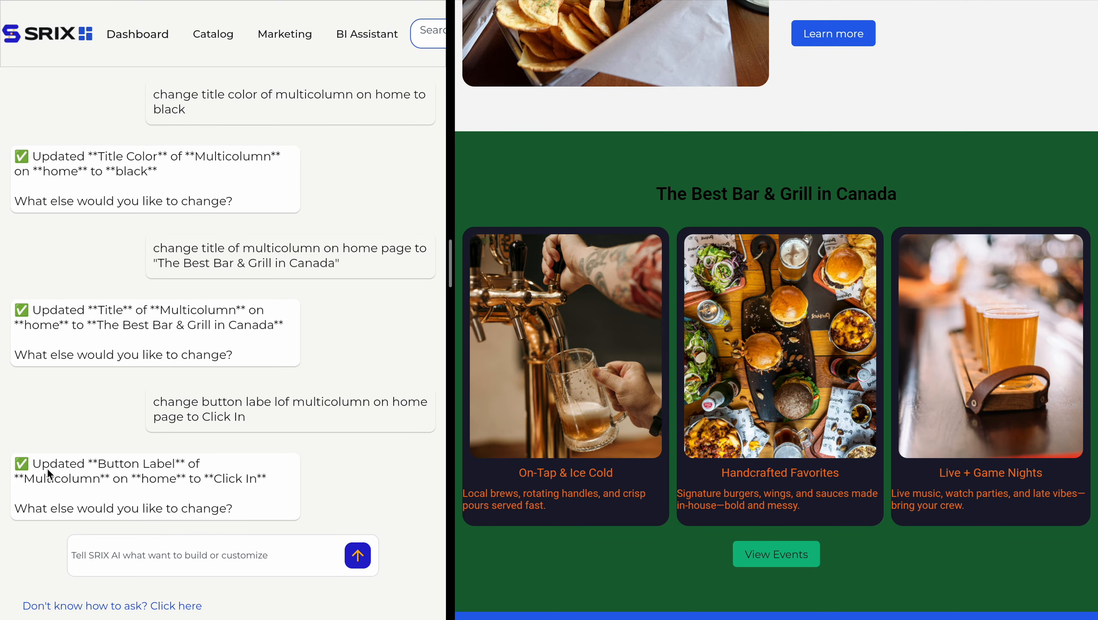
{"action": "scroll", "coordinate": [726, 488], "scroll_direction": "down", "scroll_amount": 2}
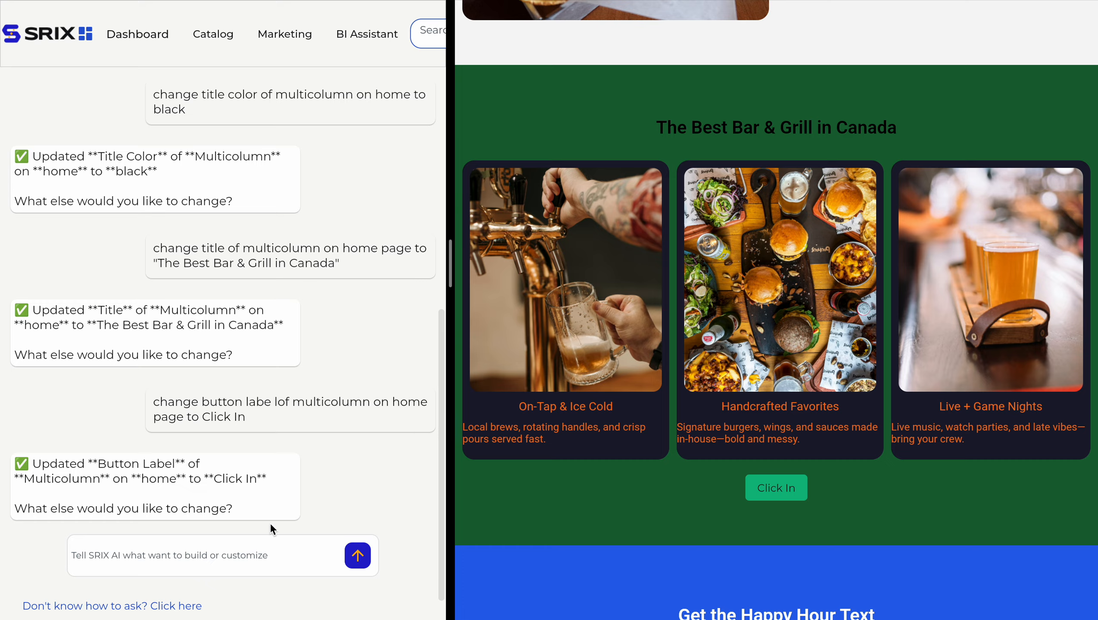
Ask the AI assistant to change the image border radius of the multicolumn on the home page to 0.
{"action": "left_click", "coordinate": [244, 545]}
{"action": "type", "text": "change image "}
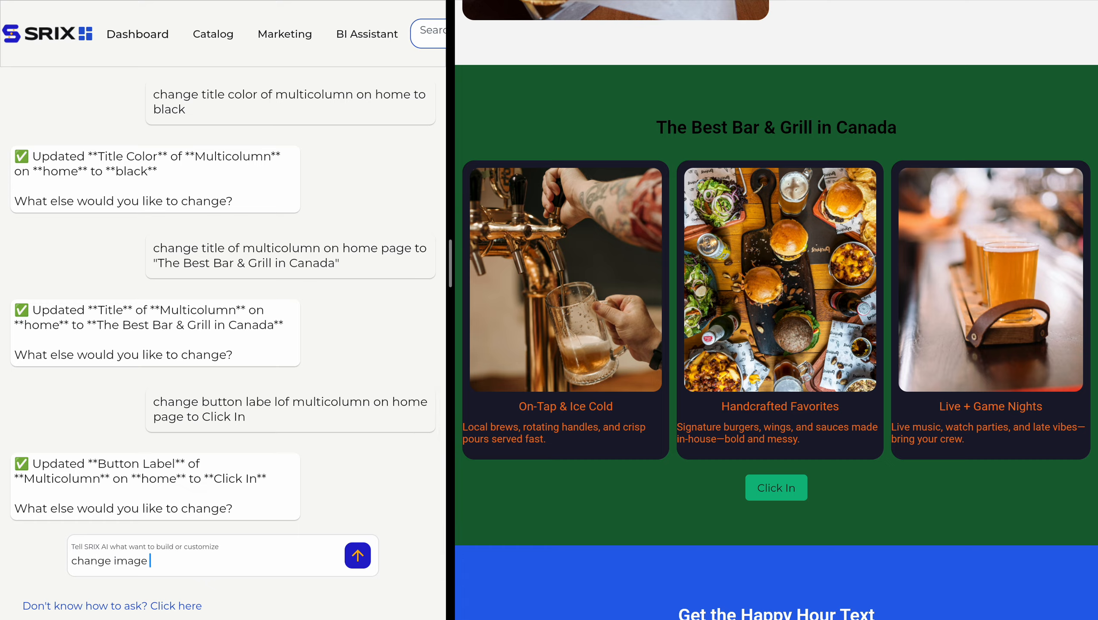
{"action": "type", "text": "border radius of multicolumn on ho"}
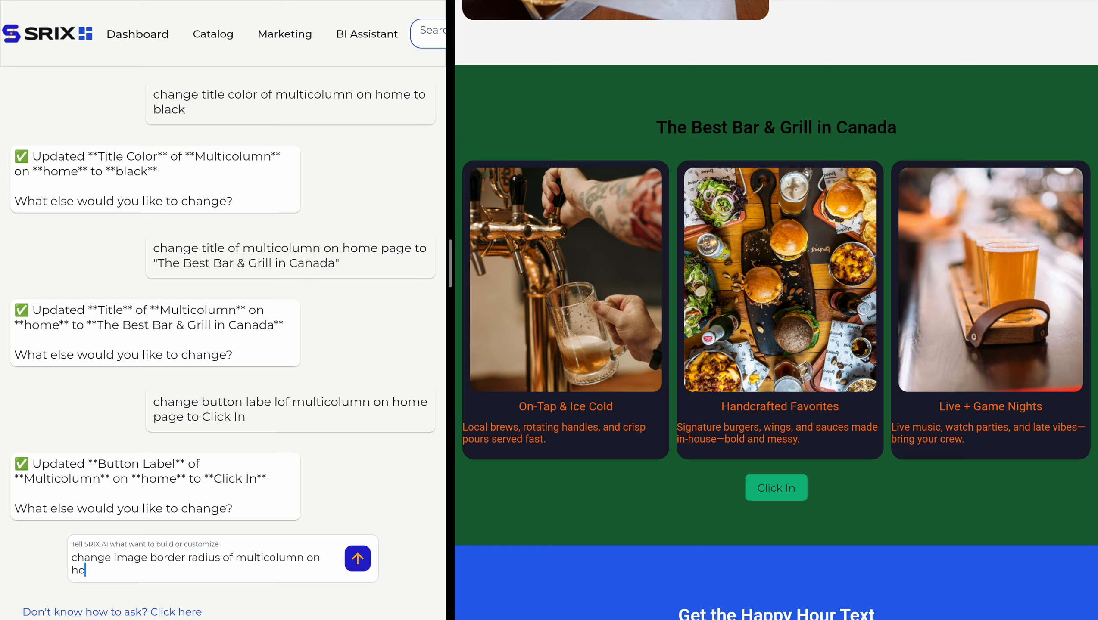
{"action": "type", "text": "me page to 0"}
{"action": "scroll", "coordinate": [239, 563], "scroll_direction": "down", "scroll_amount": 1}
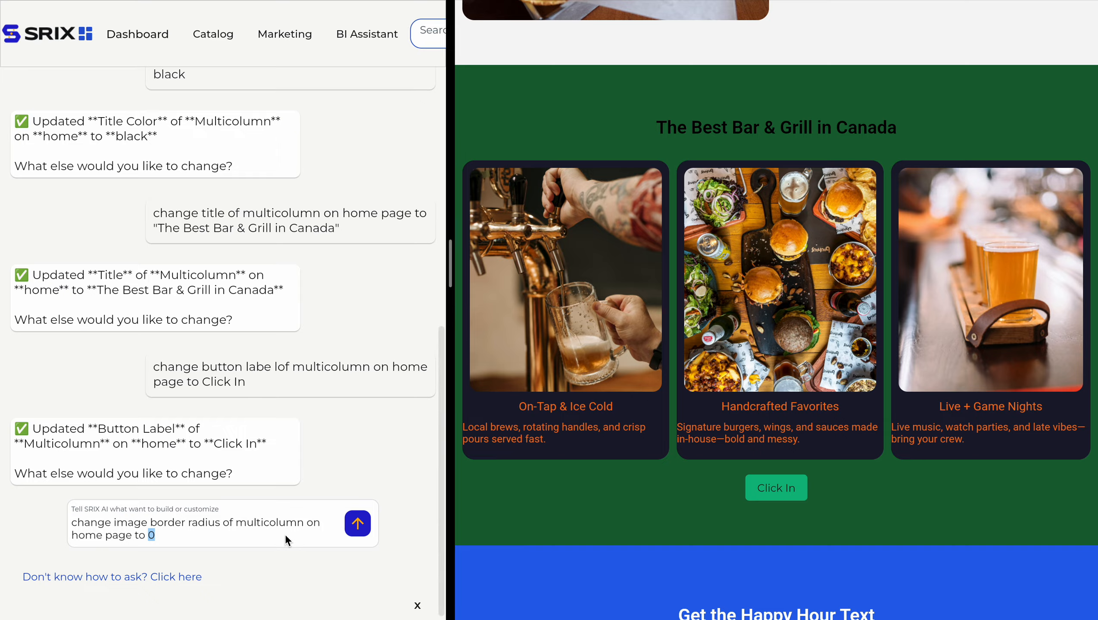
{"action": "left_click", "coordinate": [269, 541]}
{"action": "left_click", "coordinate": [357, 523]}
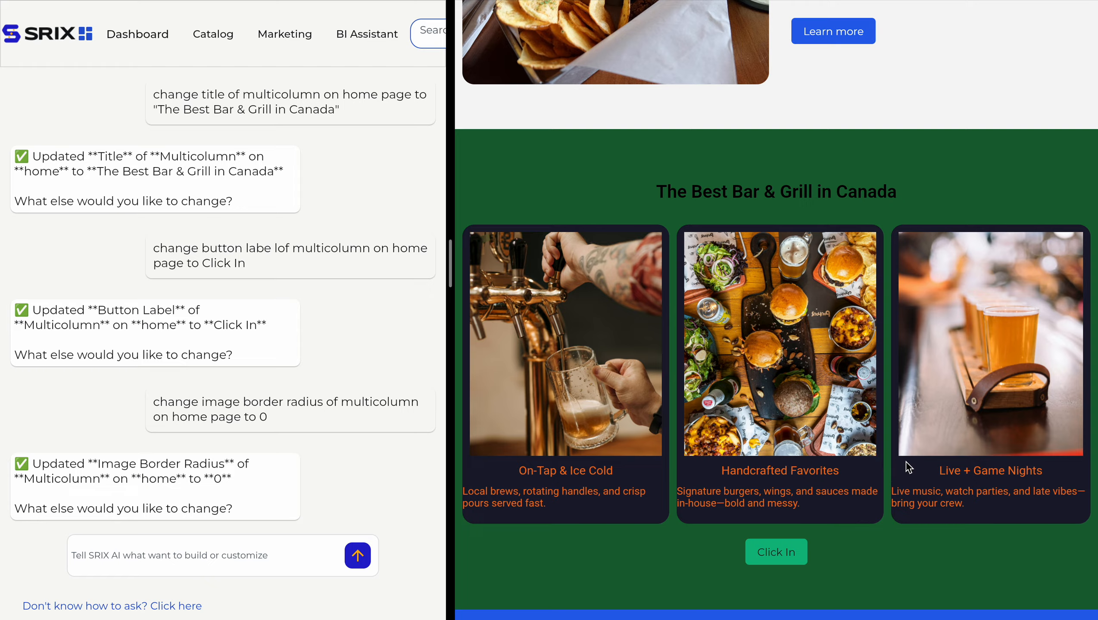
Reuse the image border radius prompt with 75 instead of 0, send it, and check the multicolumn images in the preview.
{"action": "left_click", "coordinate": [255, 557]}
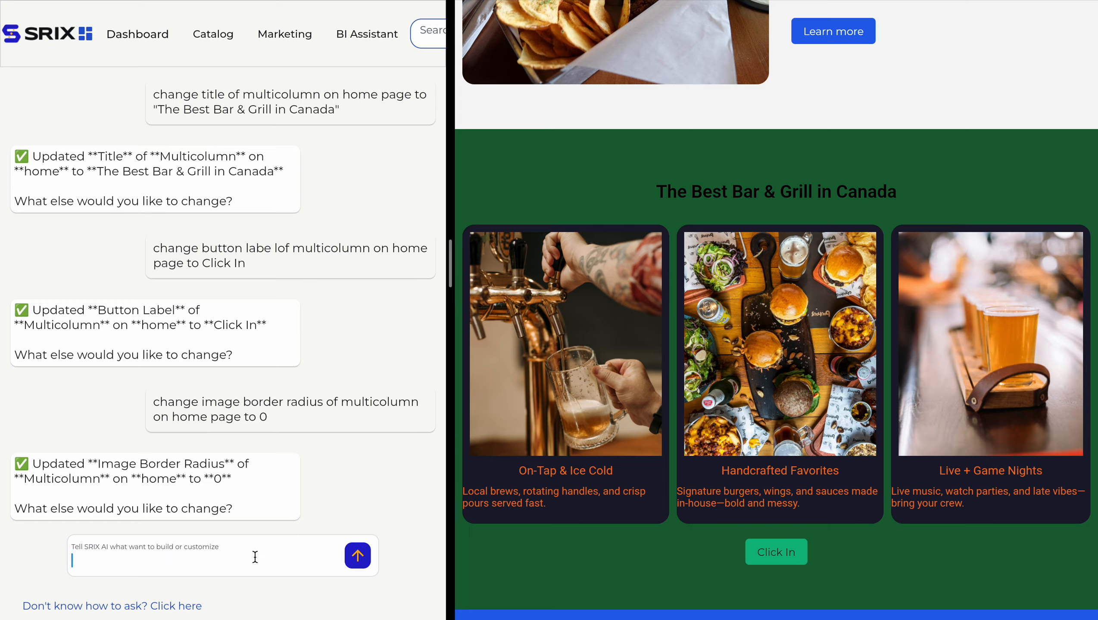
{"action": "type", "text": "change"}
{"action": "triple_click", "coordinate": [222, 416]}
{"action": "key", "text": "ctrl+c"}
{"action": "left_click", "coordinate": [139, 561]}
{"action": "key", "text": "ctrl+v"}
{"action": "key", "text": "BackSpace"}
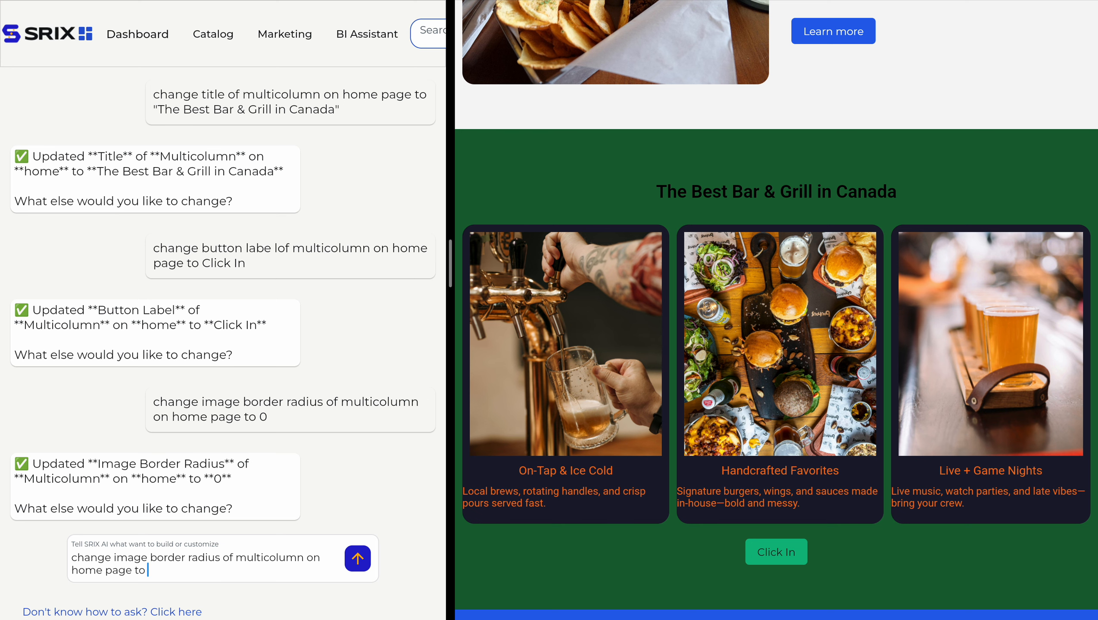
{"action": "type", "text": "75"}
{"action": "left_click", "coordinate": [360, 560]}
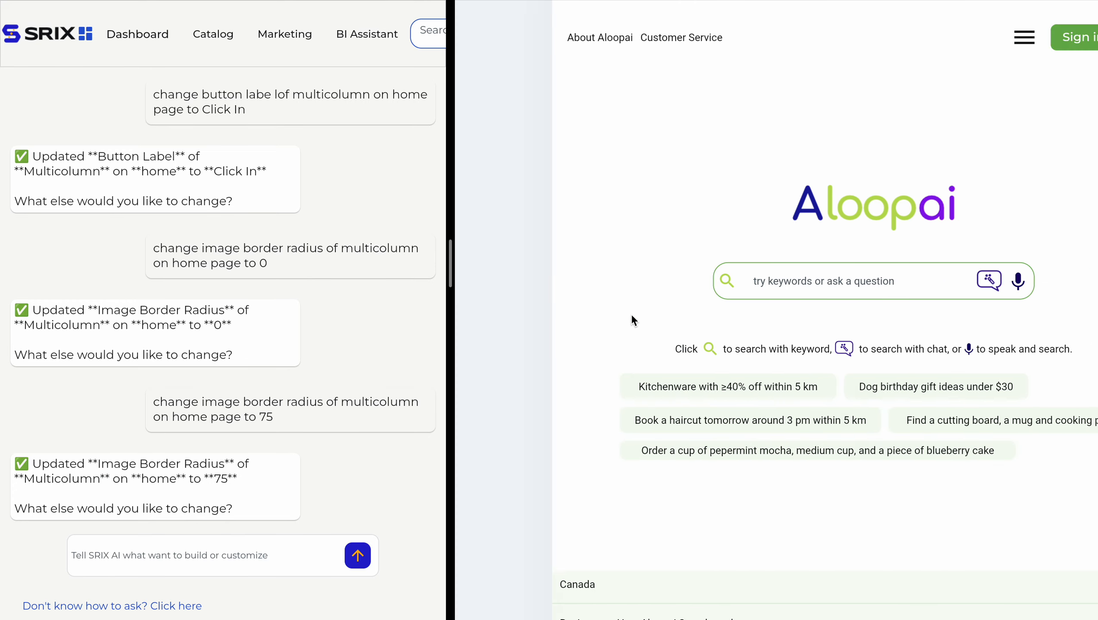
{"action": "scroll", "coordinate": [635, 389], "scroll_direction": "down", "scroll_amount": 8}
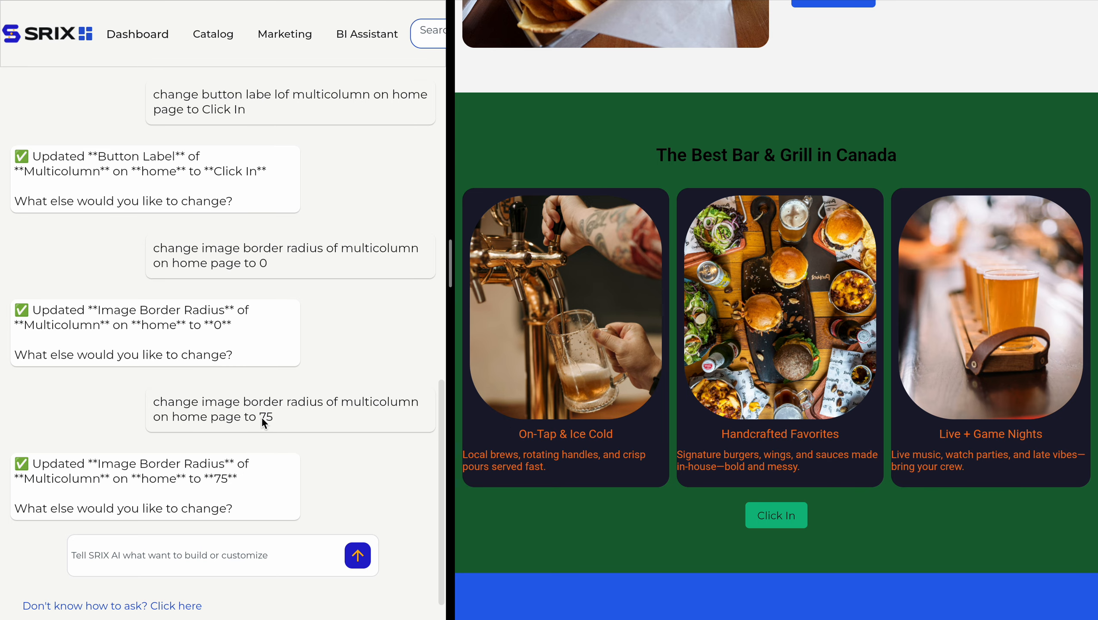
Resend the image border radius prompt for the home page multicolumn with the value 150, and check the images in the preview.
{"action": "triple_click", "coordinate": [261, 404]}
{"action": "key", "text": "ctrl+c"}
{"action": "left_click", "coordinate": [207, 568]}
{"action": "key", "text": "ctrl+v"}
{"action": "key", "text": "BackSpace"}
{"action": "key", "text": "BackSpace"}
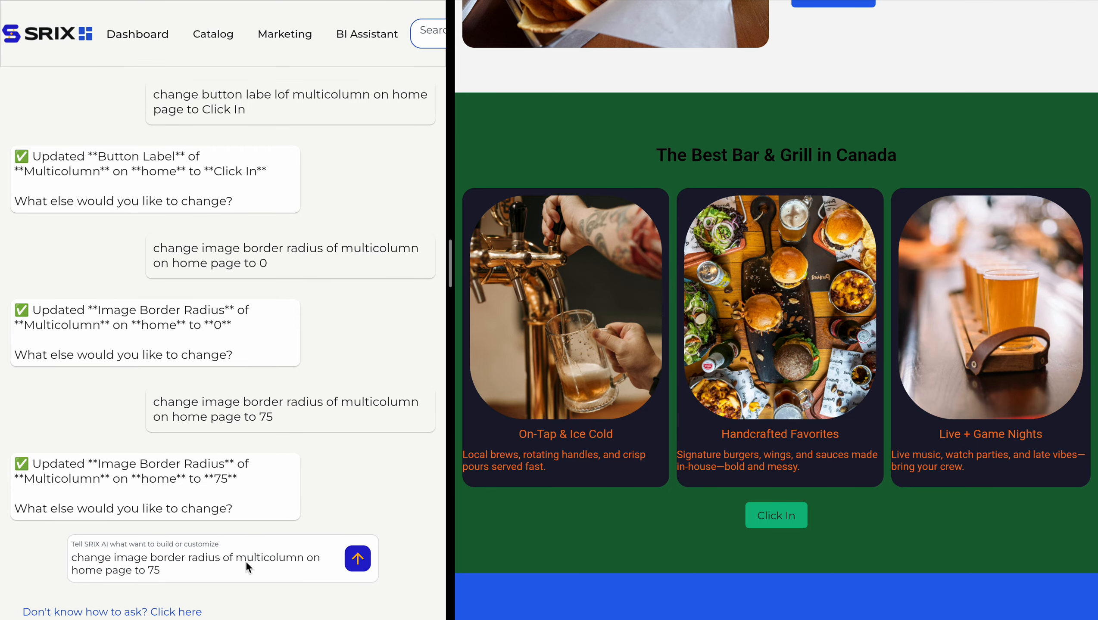
{"action": "type", "text": "150"}
{"action": "left_click", "coordinate": [357, 559]}
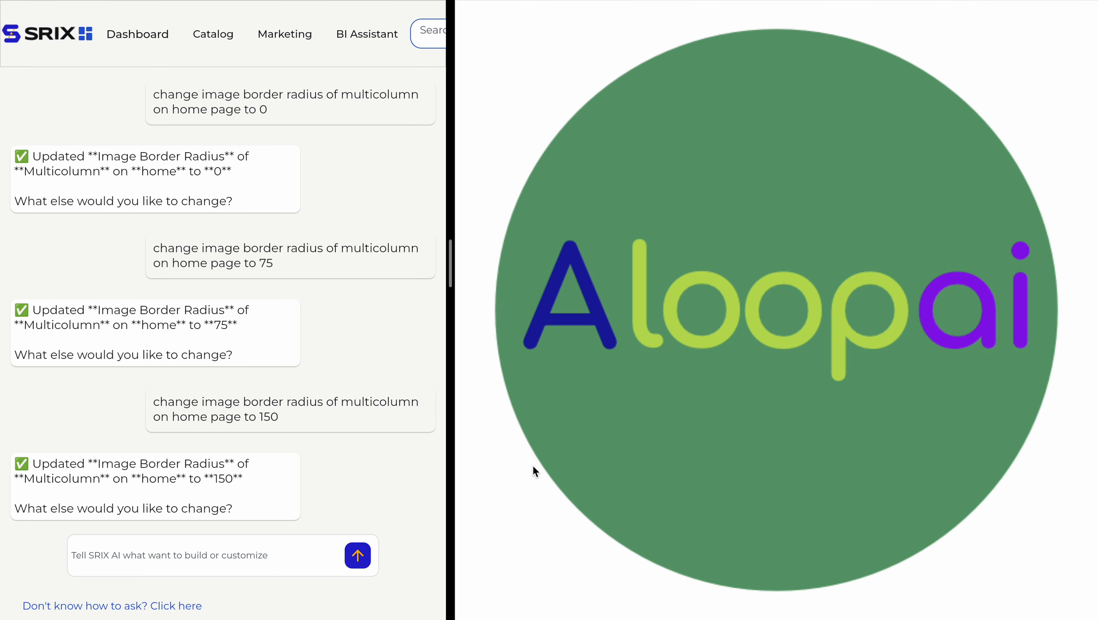
{"action": "scroll", "coordinate": [537, 459], "scroll_direction": "down", "scroll_amount": 5}
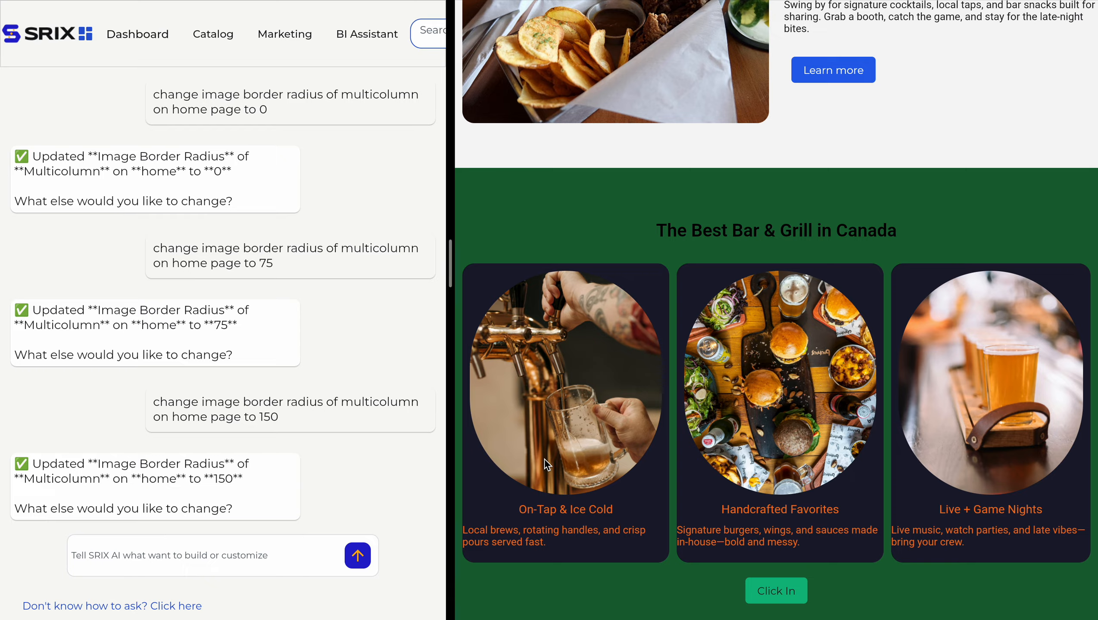
{"action": "scroll", "coordinate": [547, 465], "scroll_direction": "down", "scroll_amount": 1}
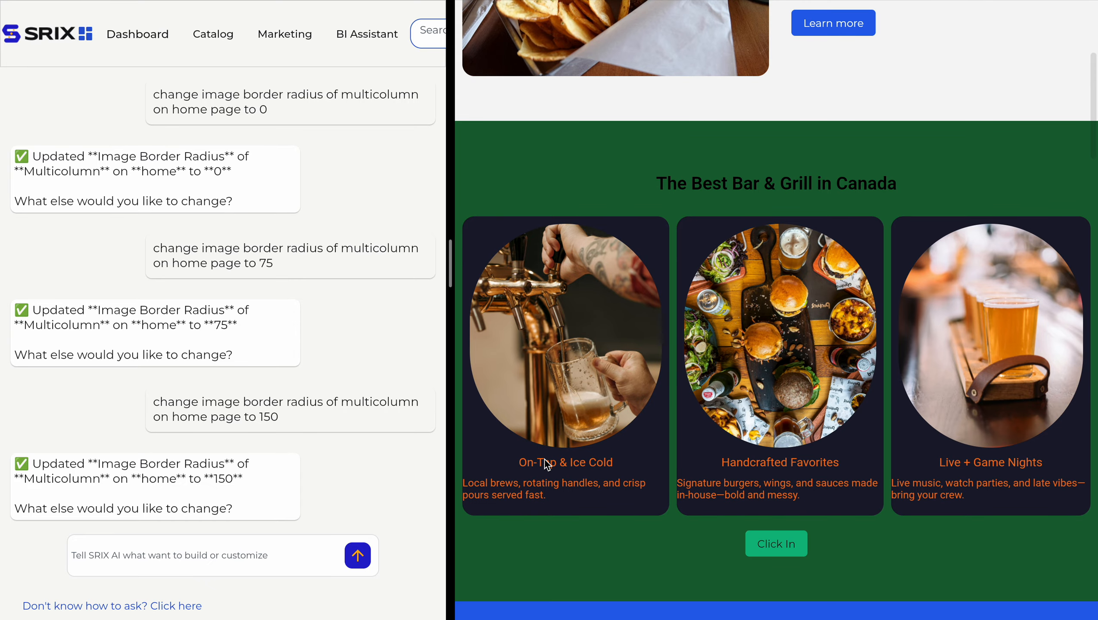
{"action": "scroll", "coordinate": [360, 485], "scroll_direction": "down", "scroll_amount": 1}
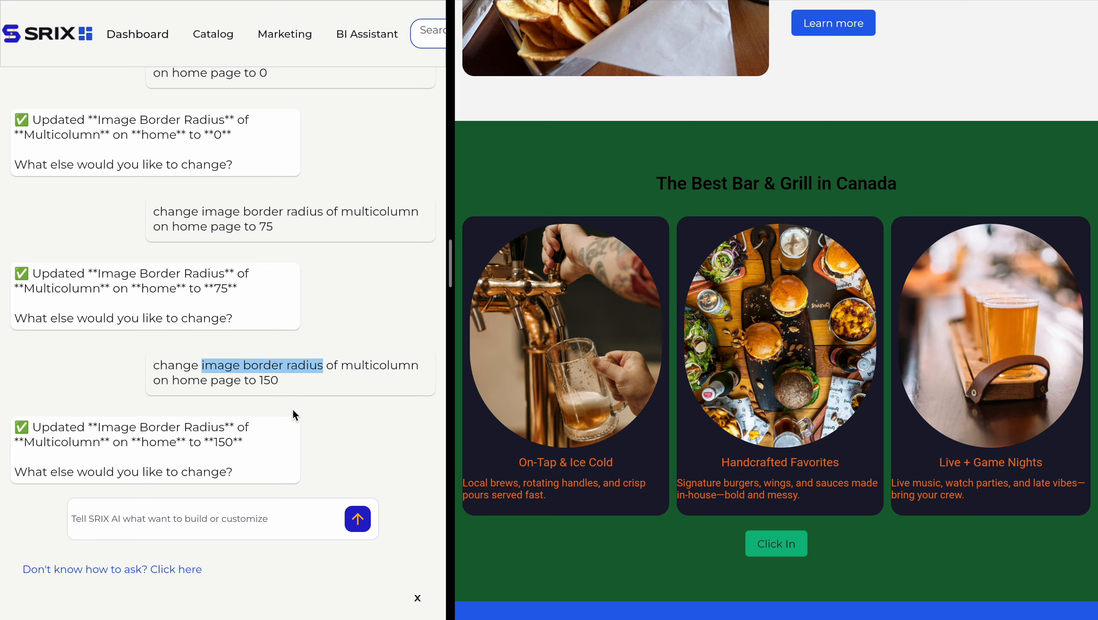
{"action": "left_click", "coordinate": [311, 452]}
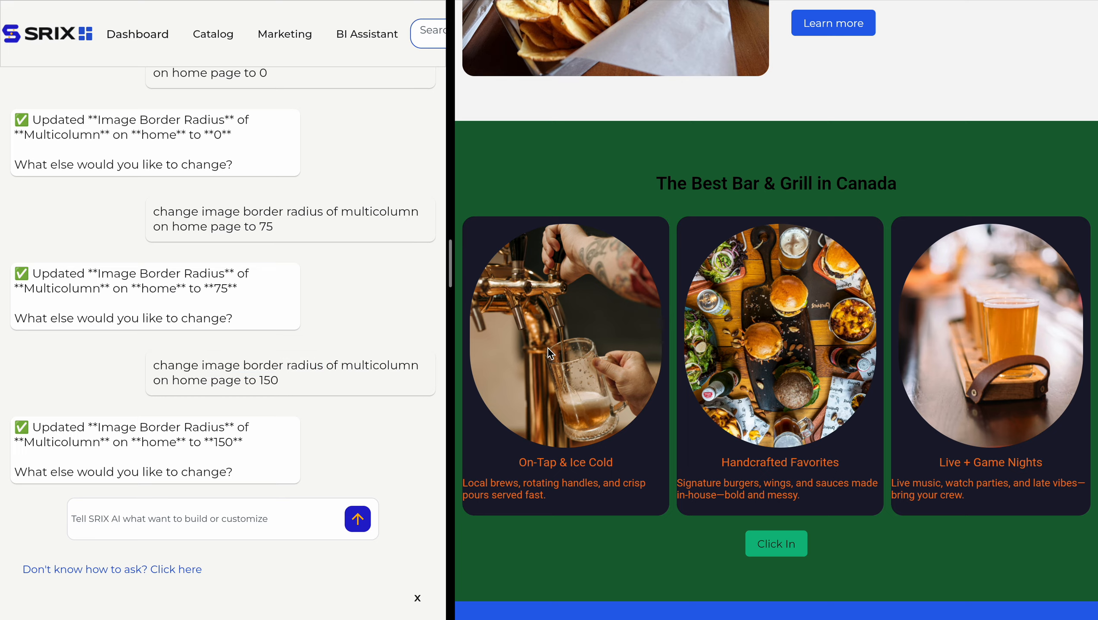